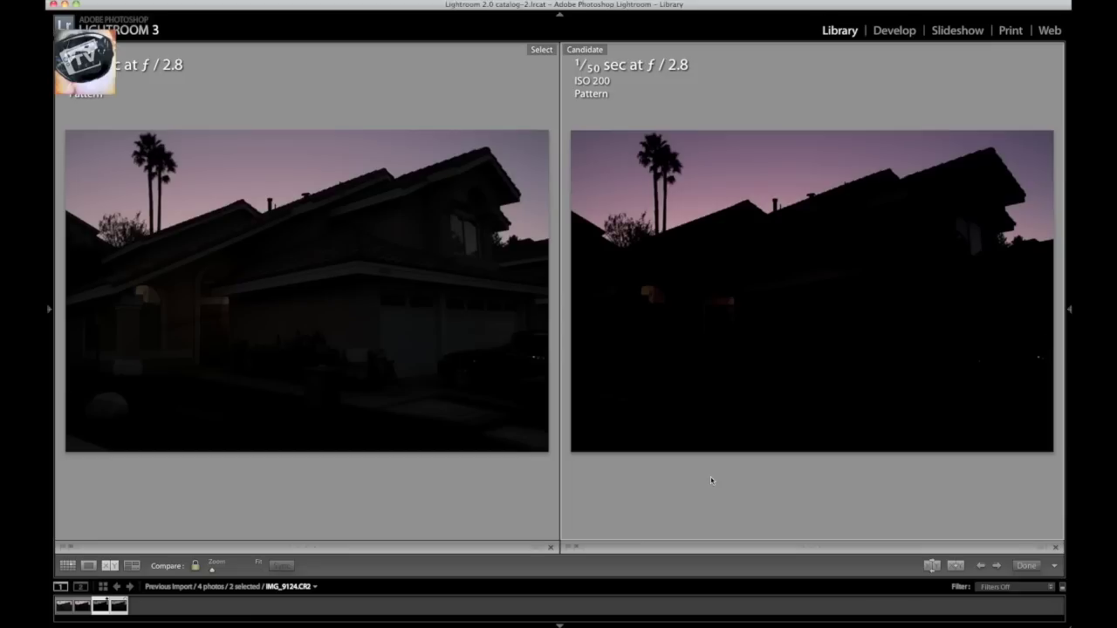
# Select IMG_9124.JPG in the compare view and open it in the Develop module.
pyautogui.click(413, 501)
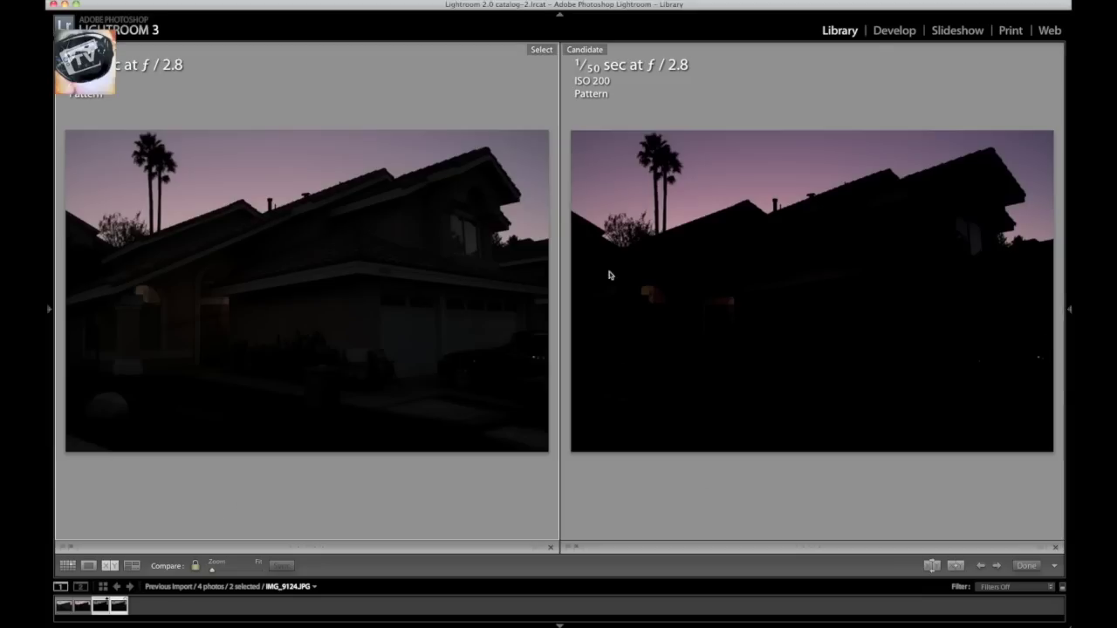
pyautogui.click(884, 35)
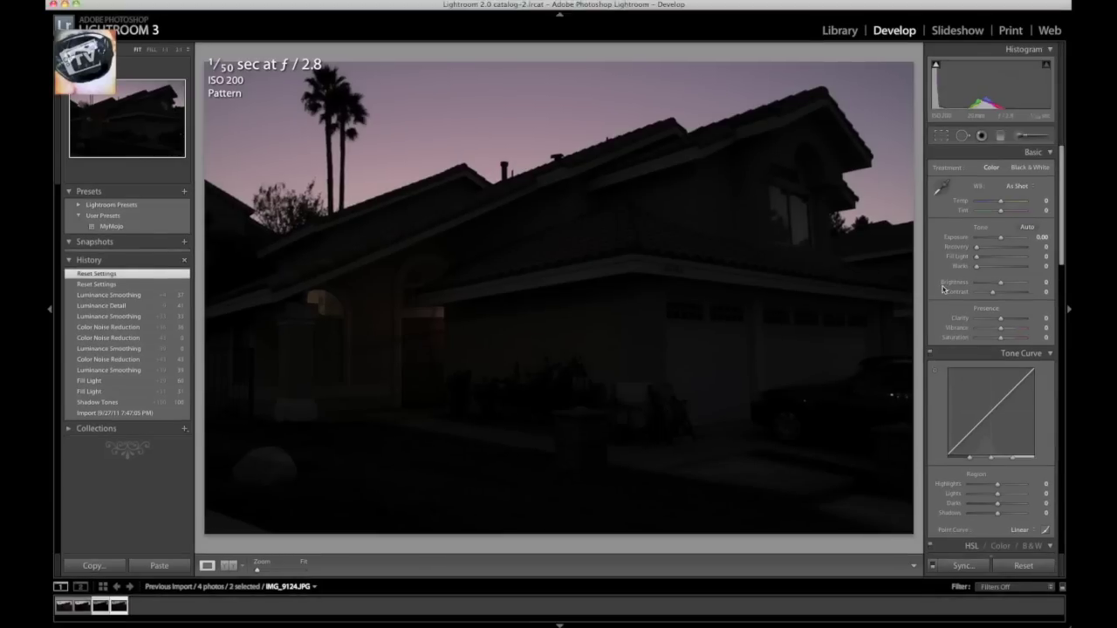
pyautogui.scroll(-15, 943, 289)
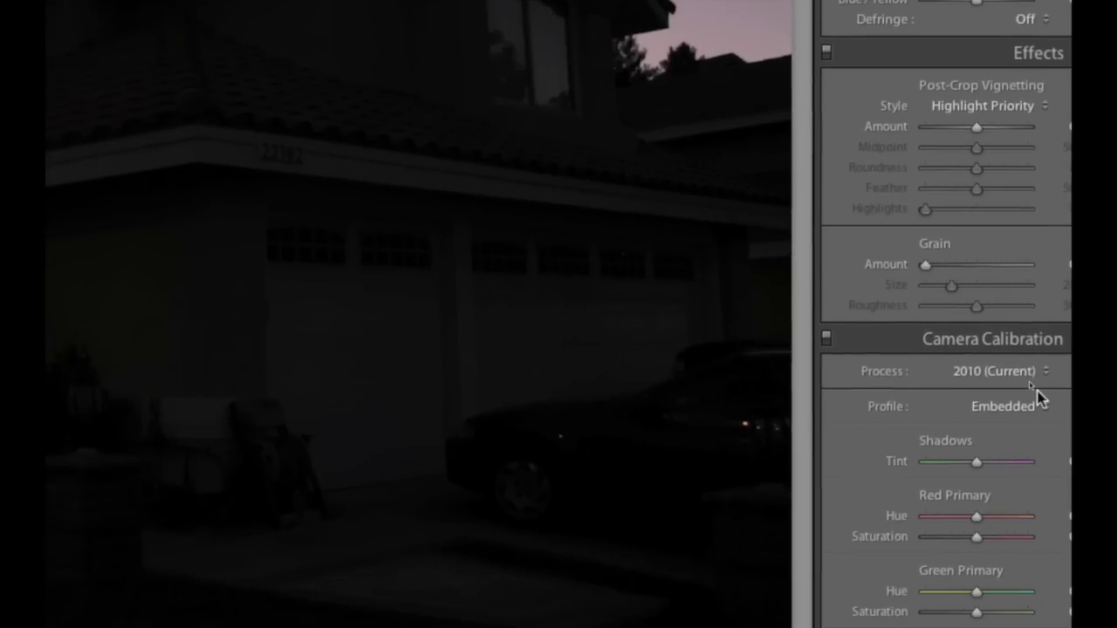
pyautogui.click(1039, 406)
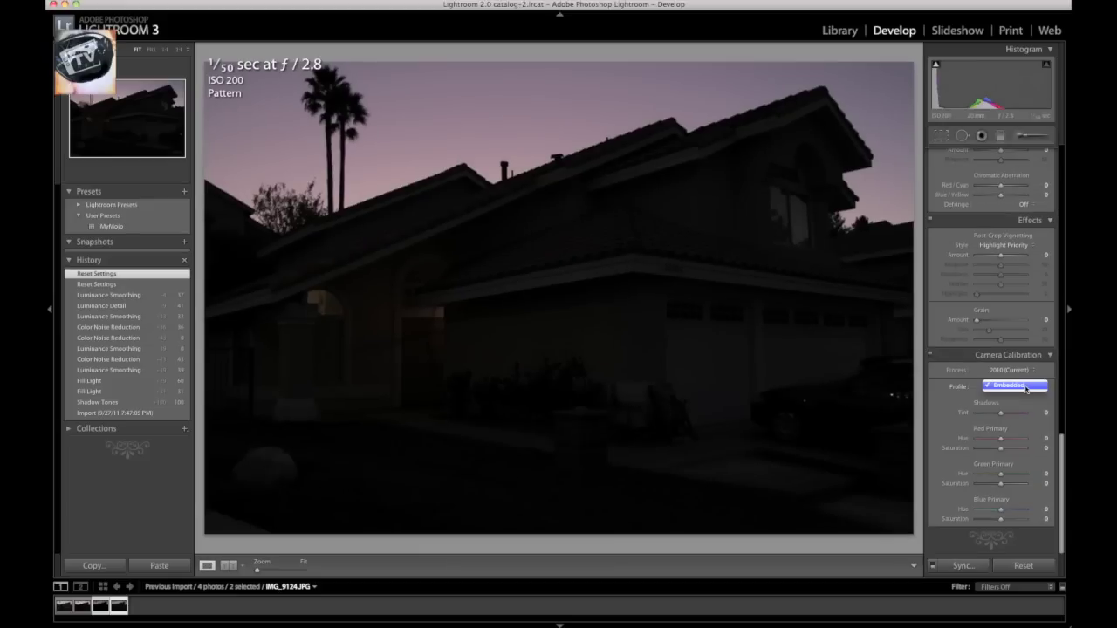
pyautogui.click(1026, 387)
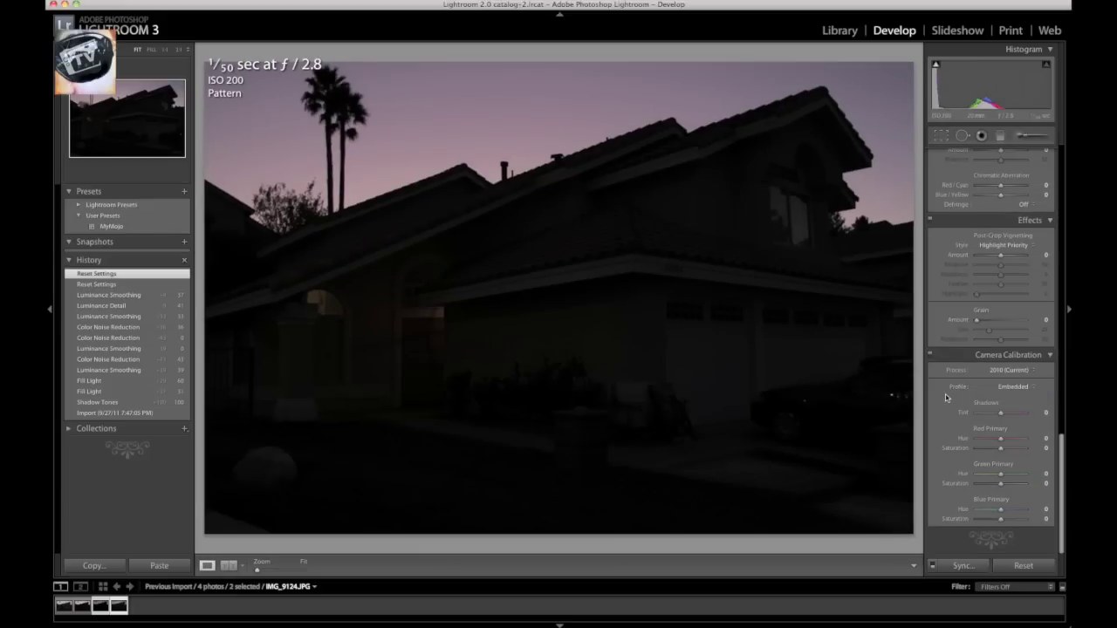
pyautogui.scroll(1, 947, 397)
# Set tone-curve Shadows to +100 and Darks to +57, and Fill Light to 50 on the JPEG.
pyautogui.scroll(15, 946, 397)
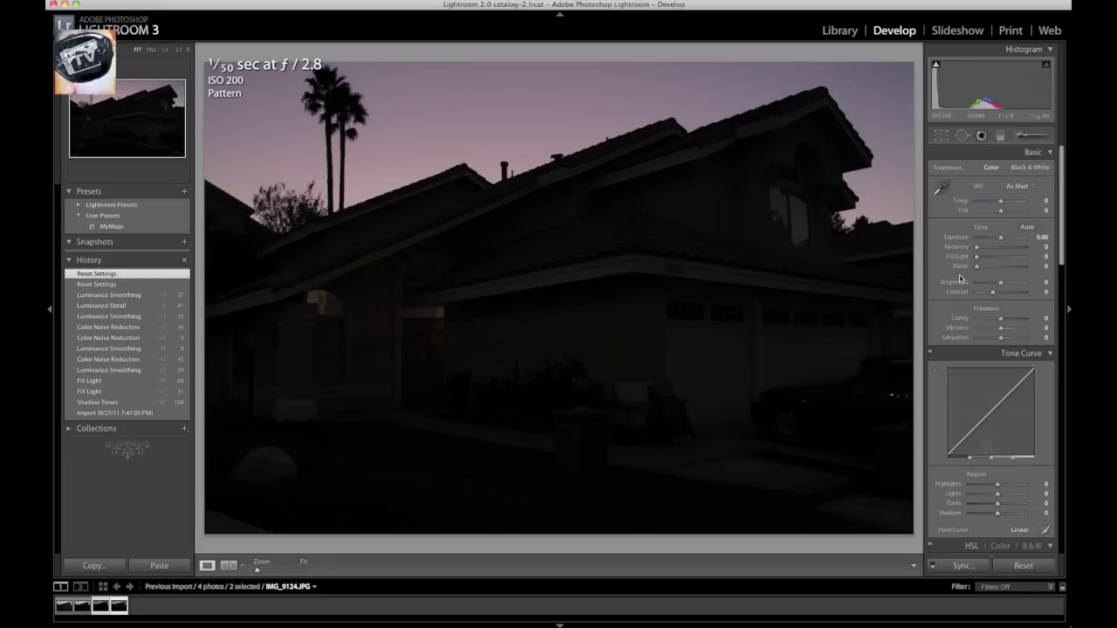
pyautogui.scroll(-1, 947, 284)
pyautogui.scroll(-10, 947, 284)
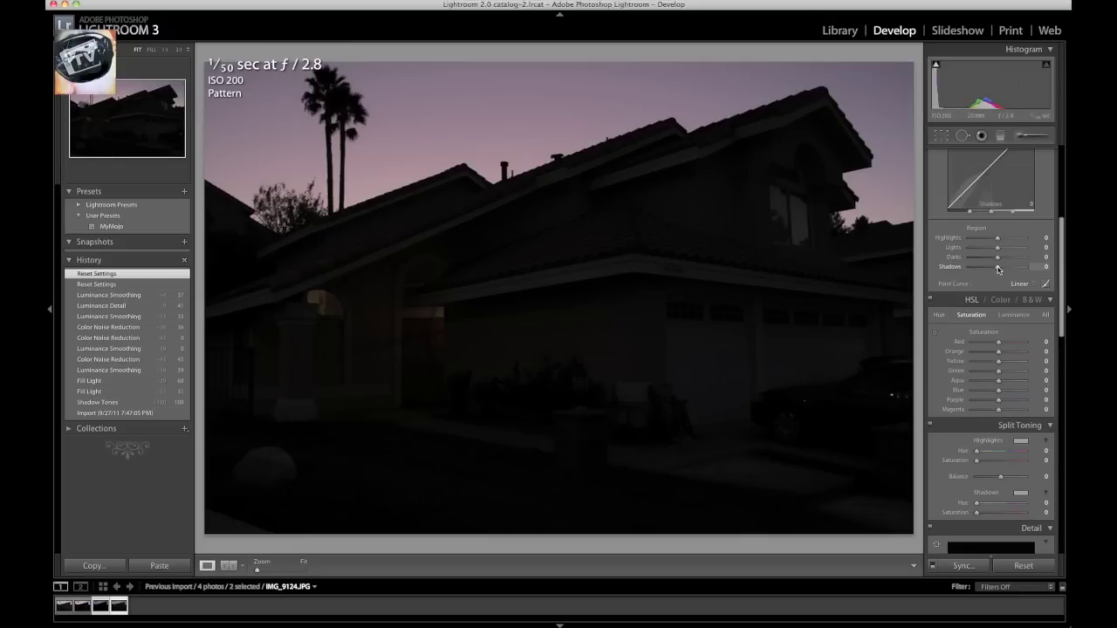
pyautogui.moveTo(999, 269); pyautogui.dragTo(1035, 273)
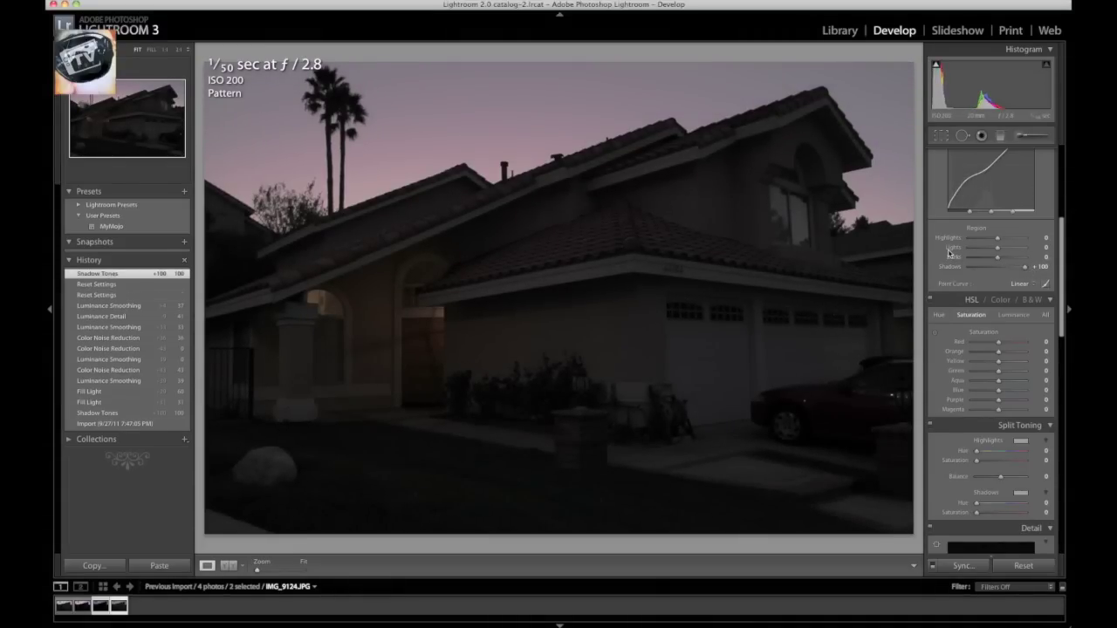
pyautogui.scroll(1, 950, 252)
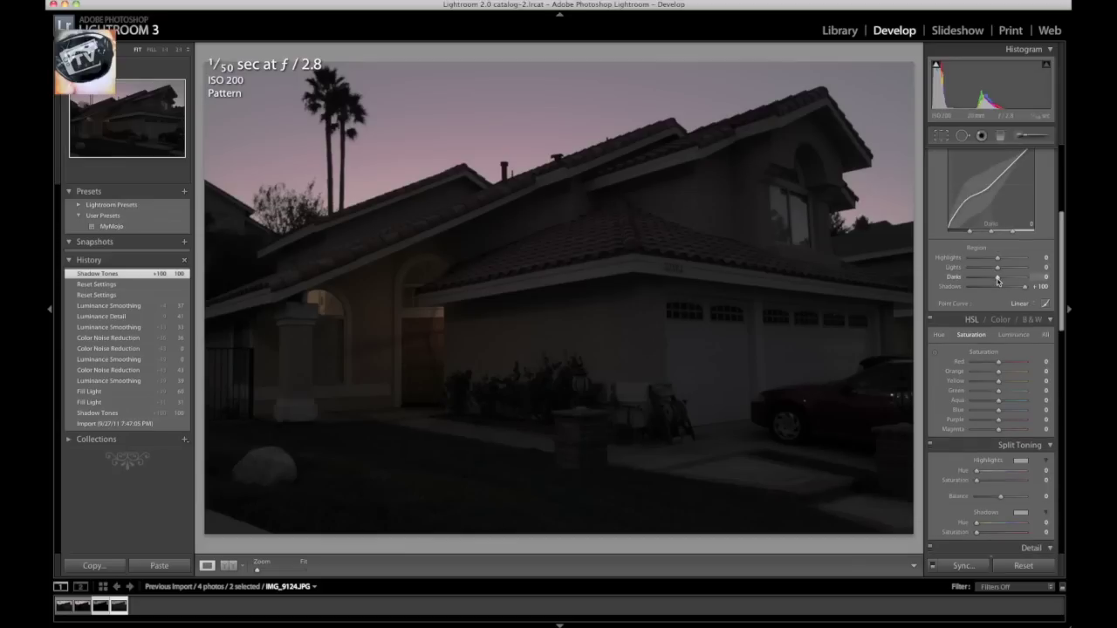
pyautogui.moveTo(999, 280); pyautogui.dragTo(1014, 280)
pyautogui.scroll(5, 940, 274)
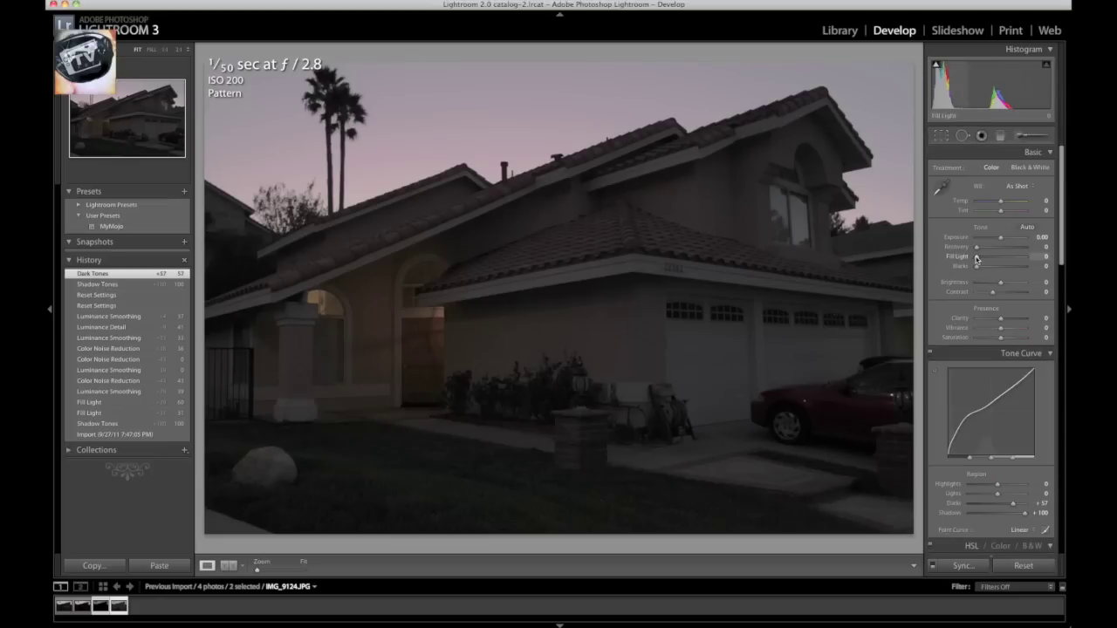
pyautogui.moveTo(975, 258); pyautogui.dragTo(1001, 260)
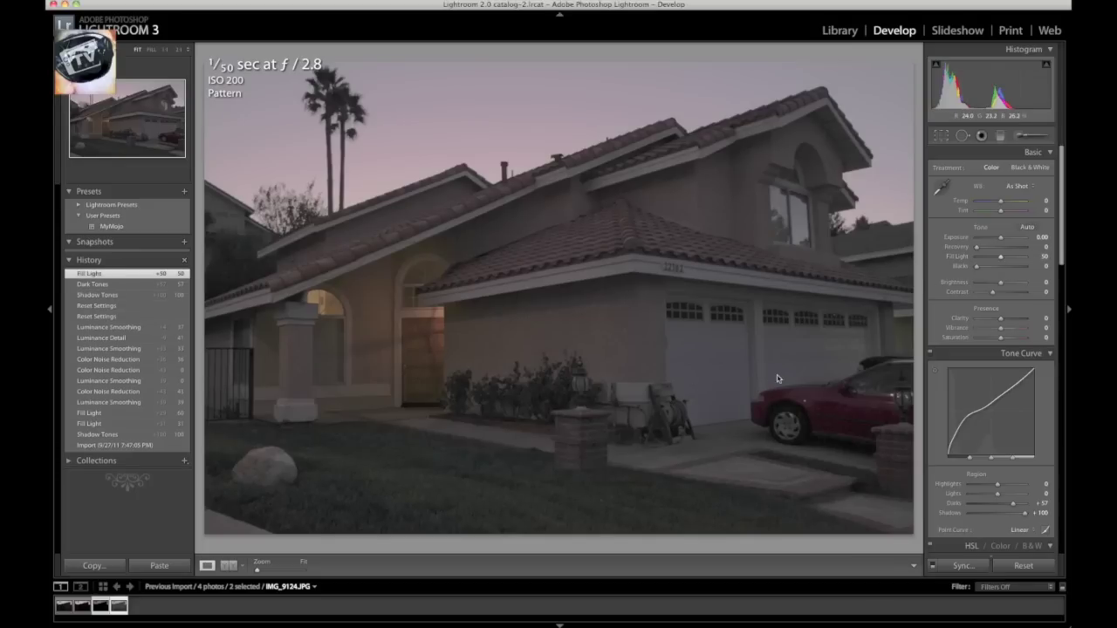
# Zoom the JPEG in near the roof edge and pan to the wall above the shrubs, with Detail in view.
pyautogui.click(689, 351)
pyautogui.click(688, 350)
pyautogui.click(689, 350)
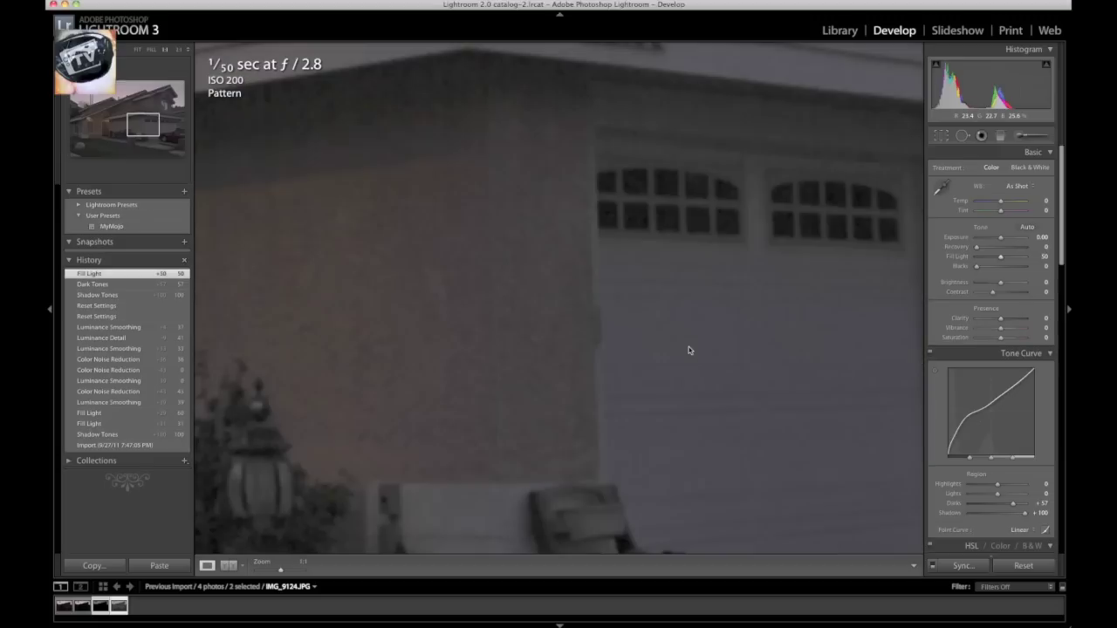
pyautogui.click(525, 298)
pyautogui.click(524, 298)
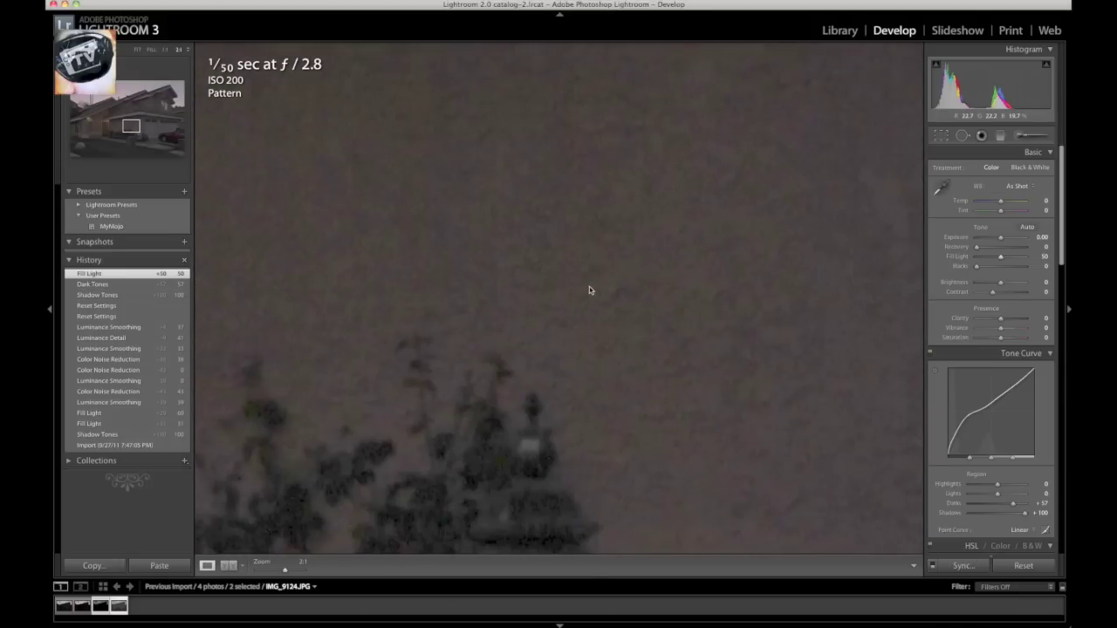
pyautogui.moveTo(589, 290); pyautogui.dragTo(531, 289)
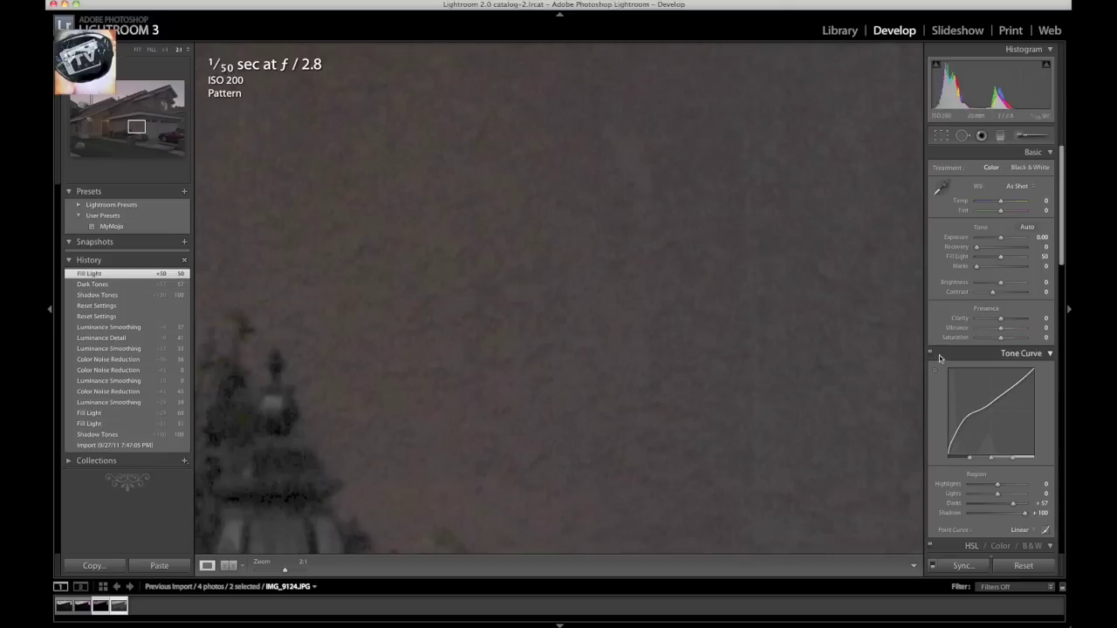
pyautogui.scroll(-4, 935, 365)
pyautogui.scroll(-5, 935, 366)
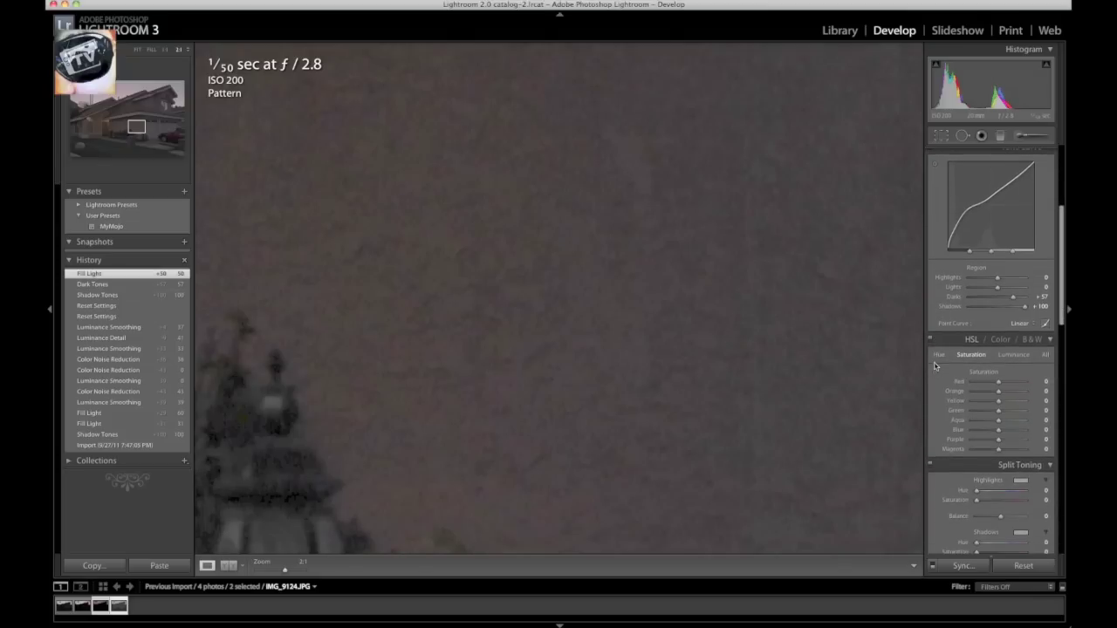
pyautogui.scroll(-7, 935, 365)
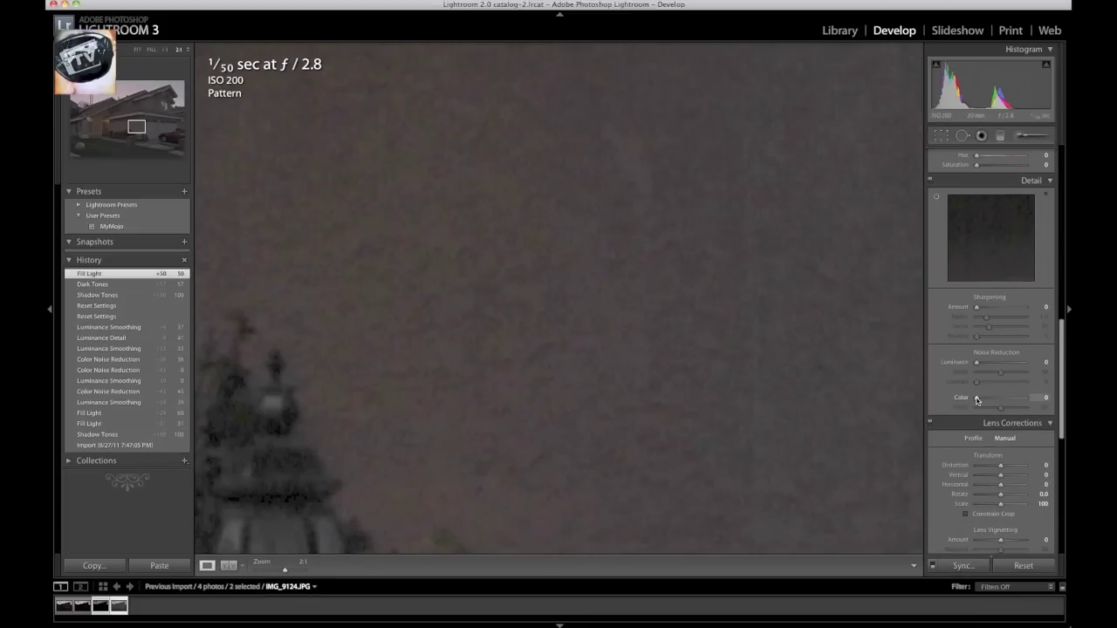
# Set the JPEG's Color noise reduction to 33 and Luminance to 2, with the photo fit to view.
pyautogui.moveTo(977, 400); pyautogui.dragTo(992, 400)
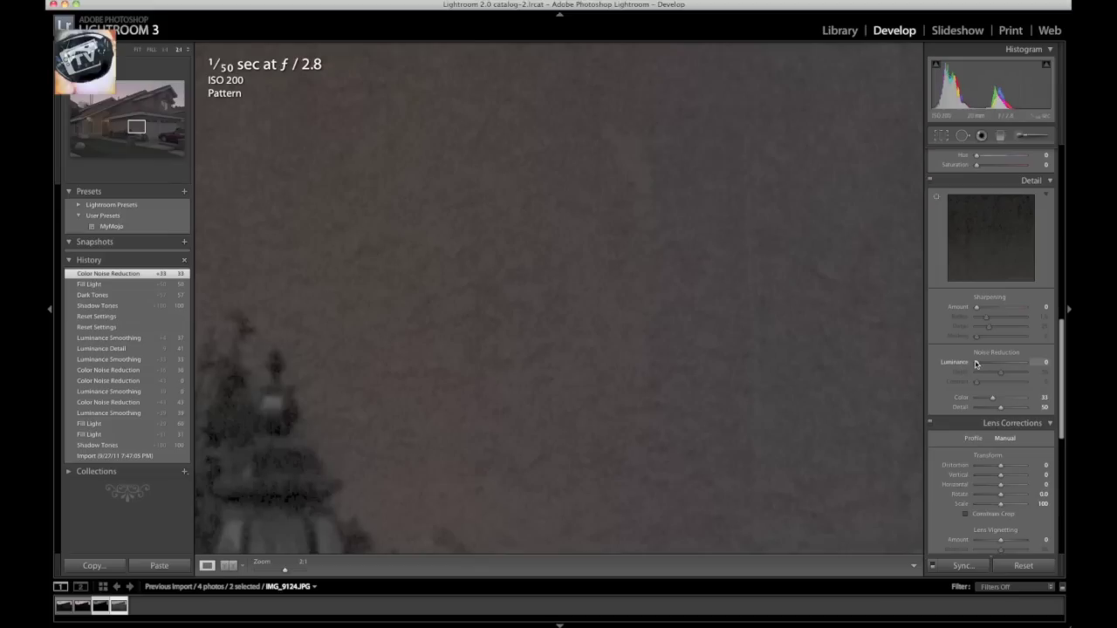
pyautogui.moveTo(976, 364); pyautogui.dragTo(1000, 364)
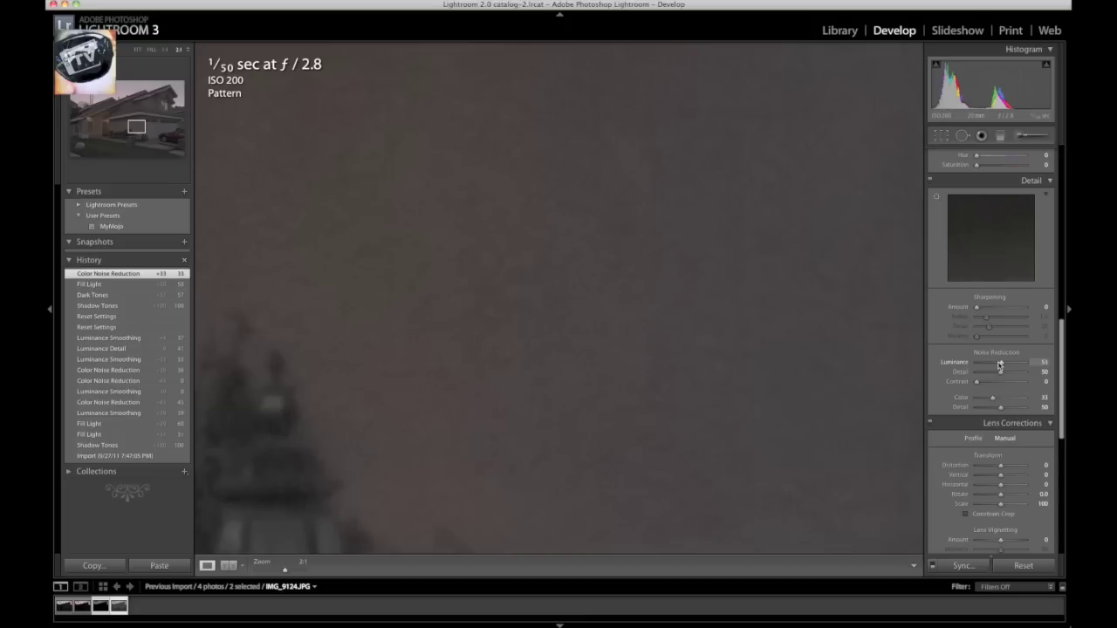
pyautogui.click(791, 340)
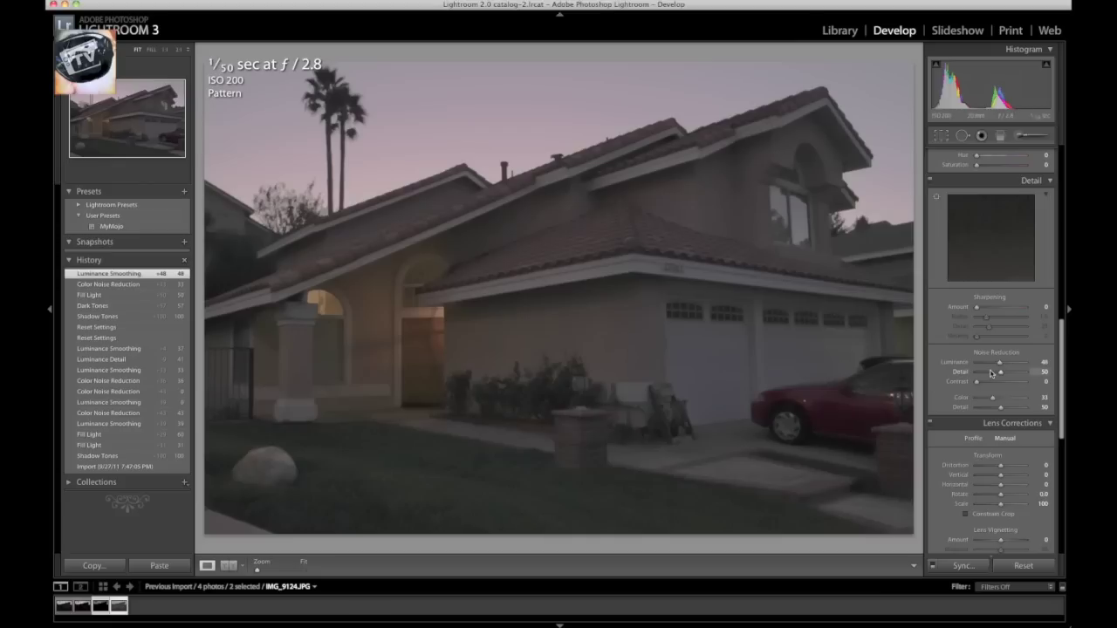
pyautogui.moveTo(992, 365); pyautogui.dragTo(977, 363)
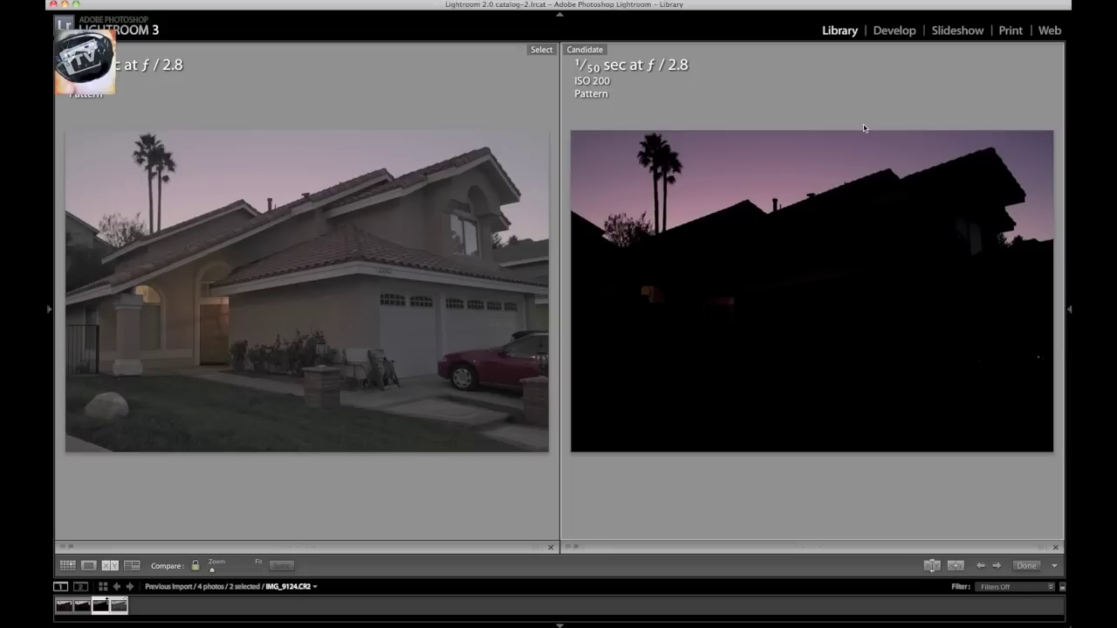
# Return from the compare view to the Develop module.
pyautogui.click(892, 31)
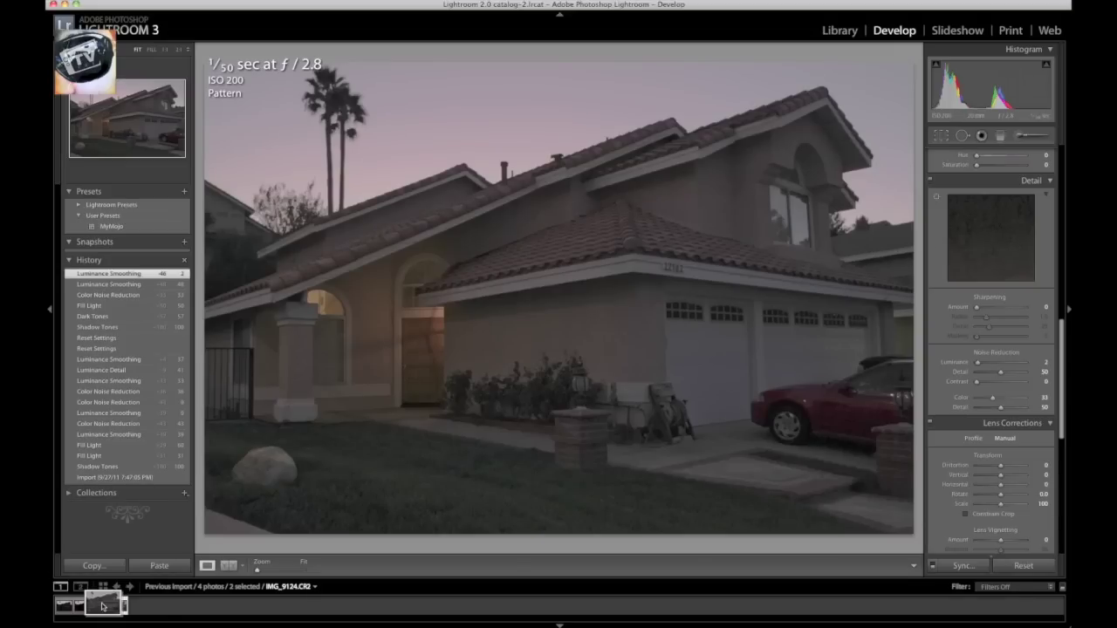
# Open IMG_9124.CR2 and set its Camera Calibration profile to Camera Standard.
pyautogui.click(102, 605)
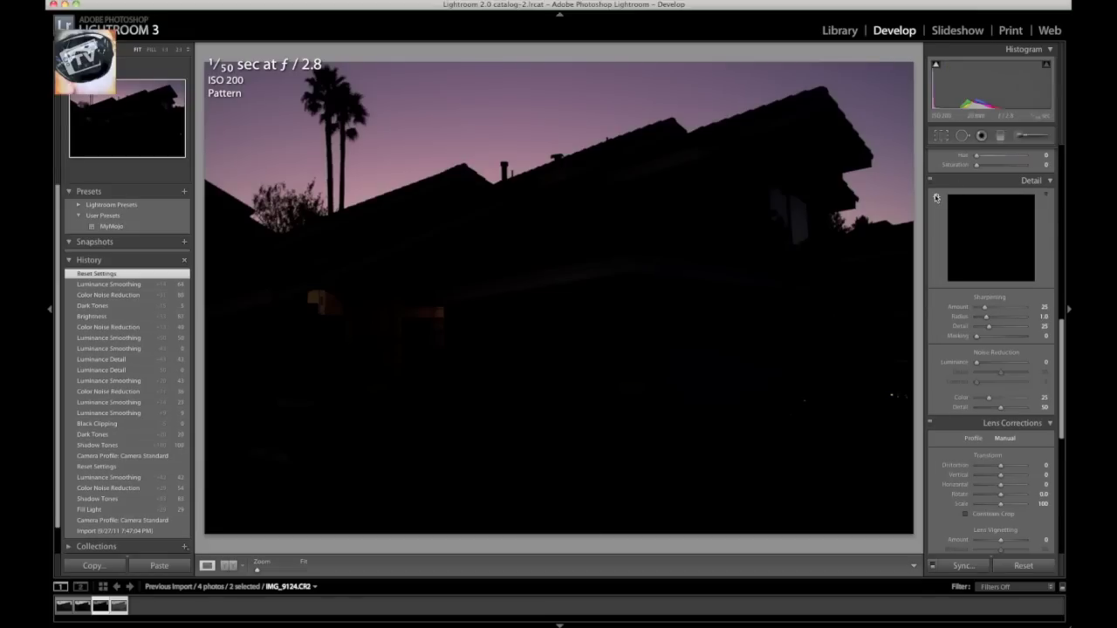
pyautogui.scroll(10, 977, 235)
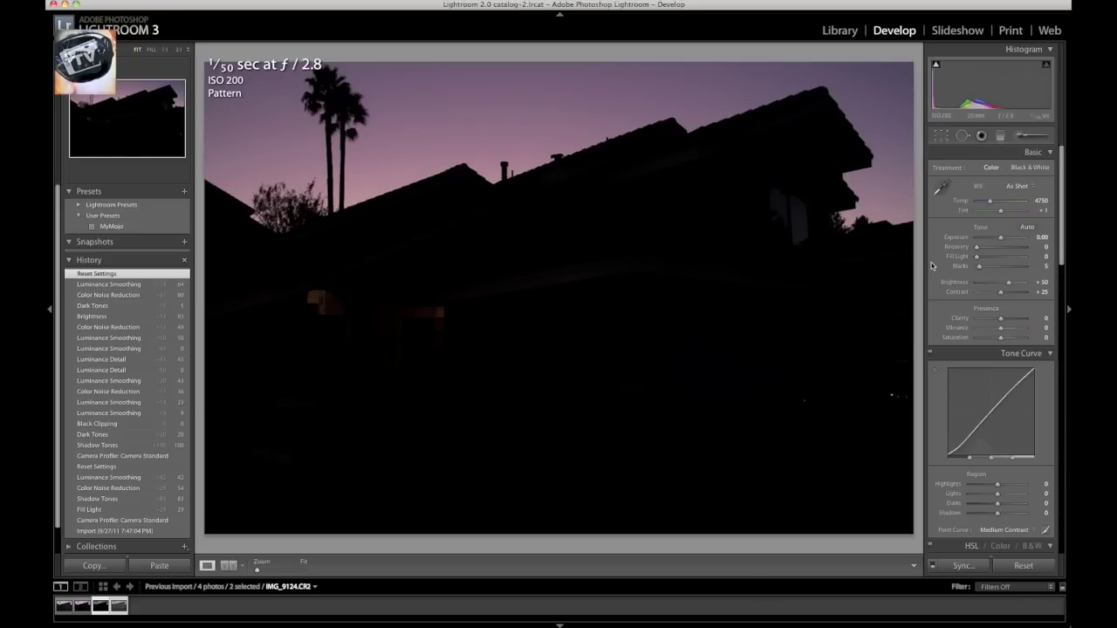
pyautogui.scroll(-15, 931, 265)
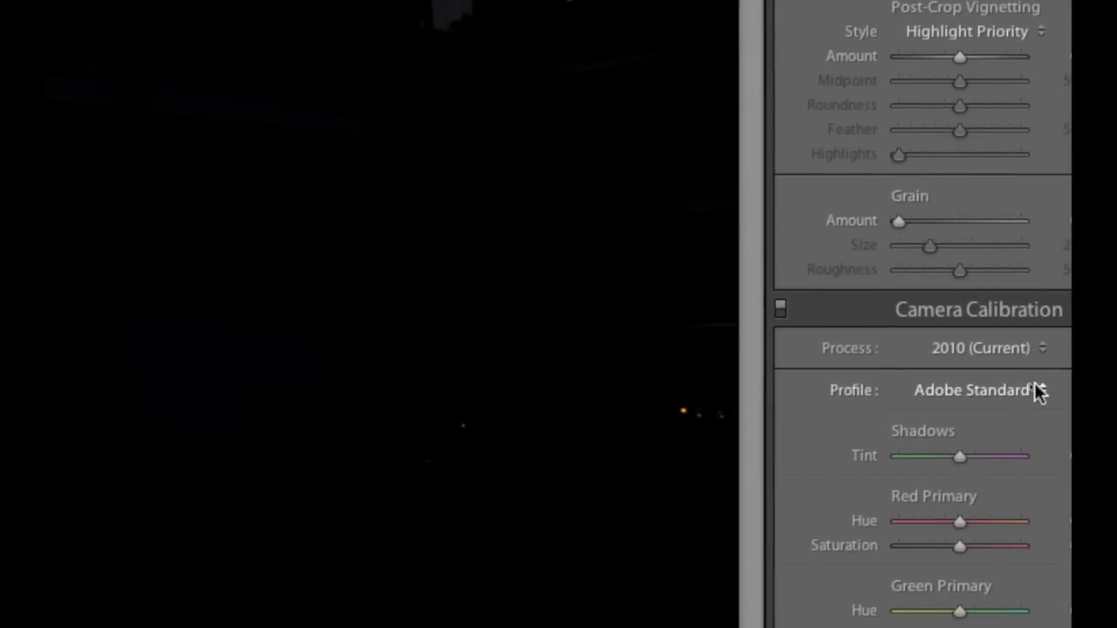
pyautogui.click(1034, 390)
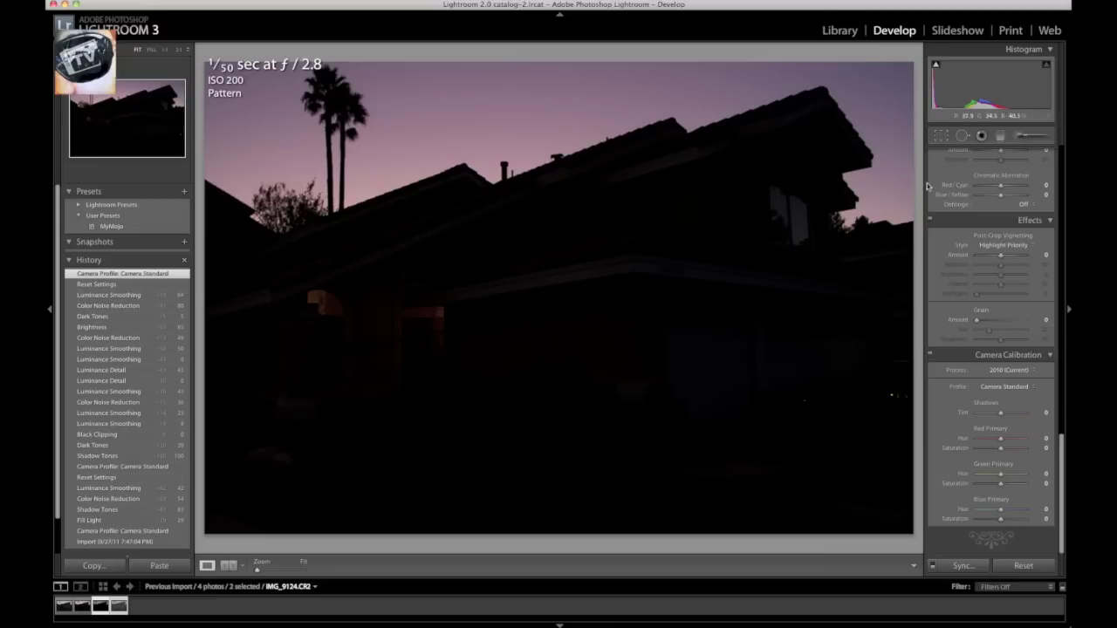
pyautogui.scroll(10, 938, 194)
# Give the RAW photo tone-curve Shadows +100, Darks +40 and Blacks 0.
pyautogui.scroll(-3, 938, 194)
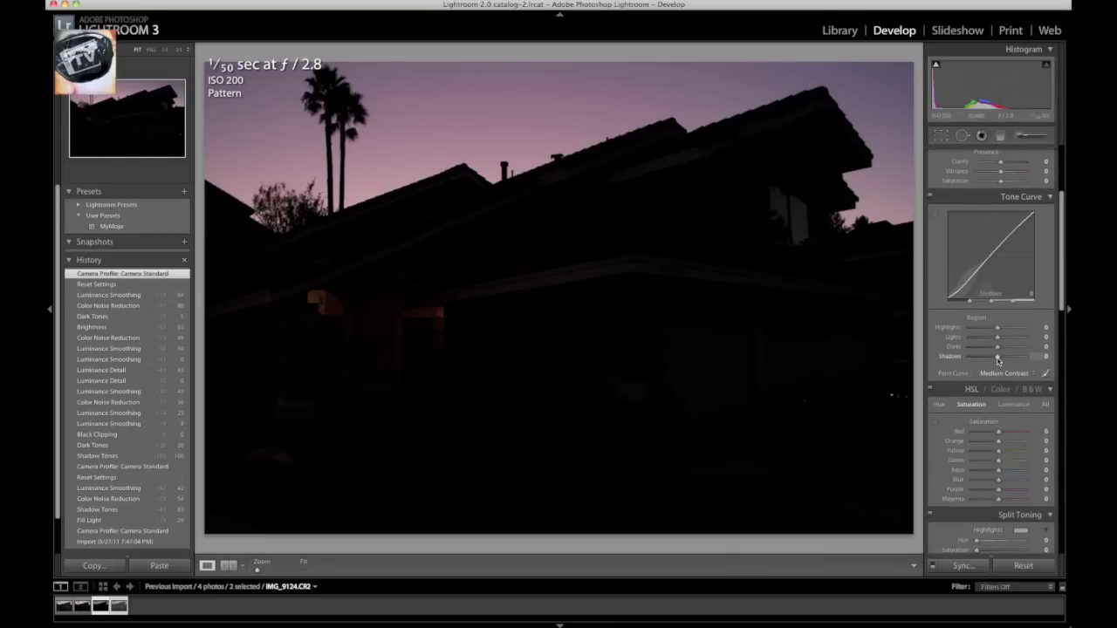
pyautogui.moveTo(998, 360); pyautogui.dragTo(1026, 358)
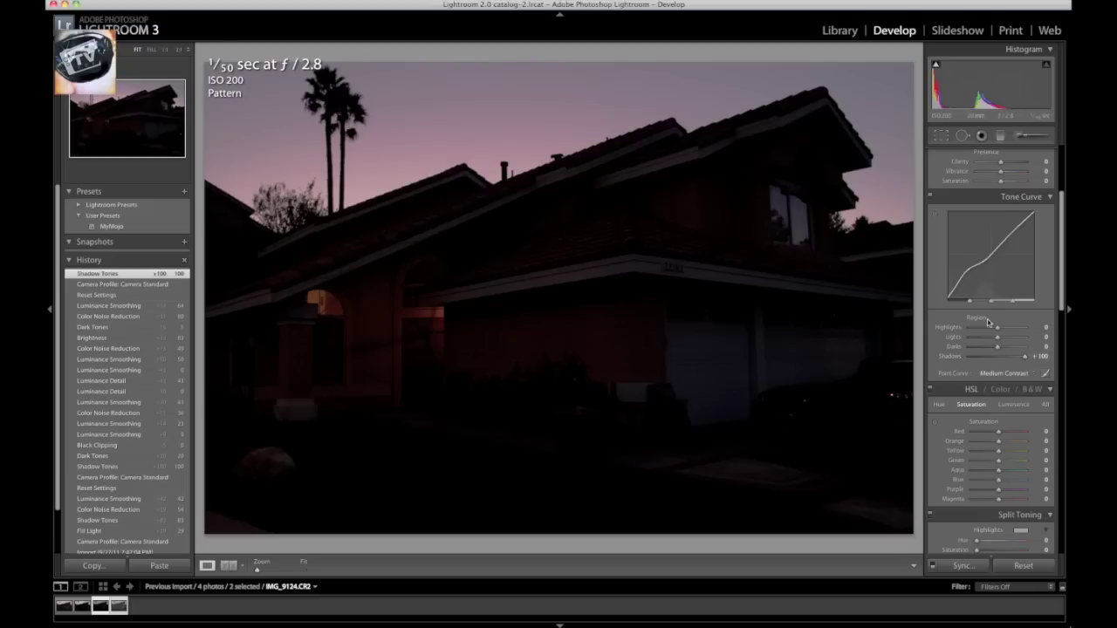
pyautogui.scroll(5, 988, 319)
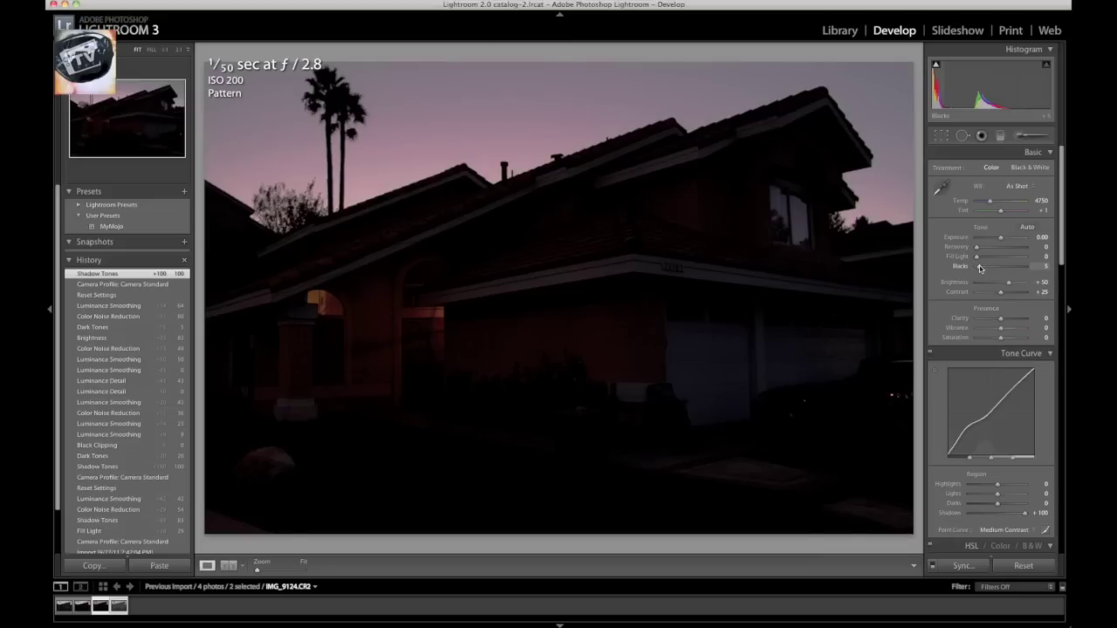
pyautogui.moveTo(978, 268); pyautogui.dragTo(976, 269)
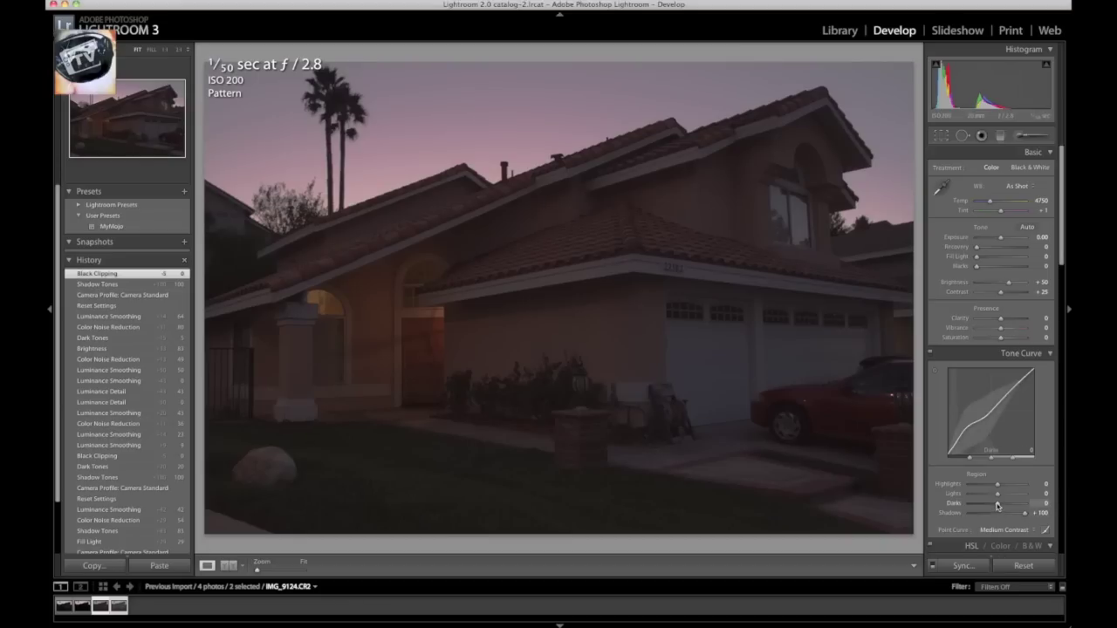
pyautogui.moveTo(998, 505); pyautogui.dragTo(1009, 508)
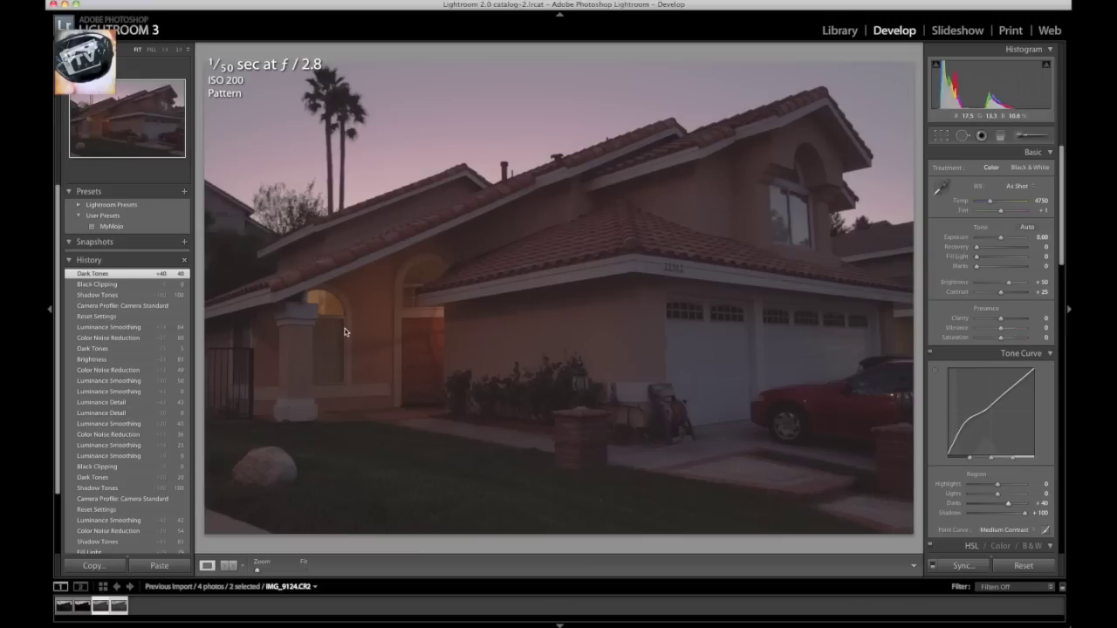
# Zoom the RAW photo to 2:1 near the arched window.
pyautogui.click(421, 280)
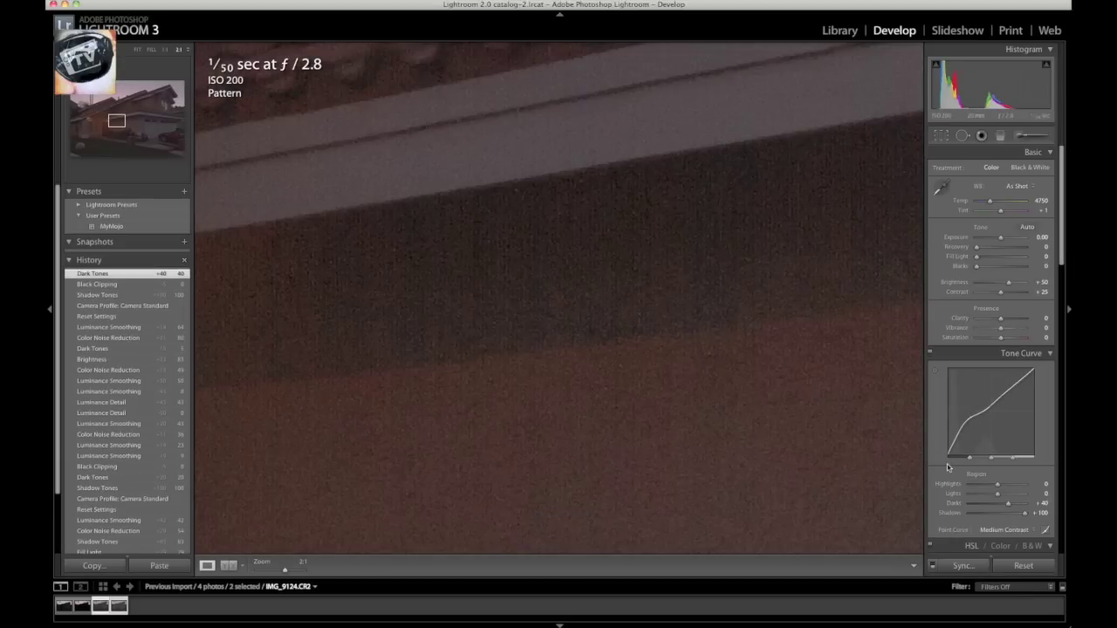
# Apply Luminance noise reduction 16 and Color noise reduction 37 to the RAW photo.
pyautogui.scroll(-10, 948, 468)
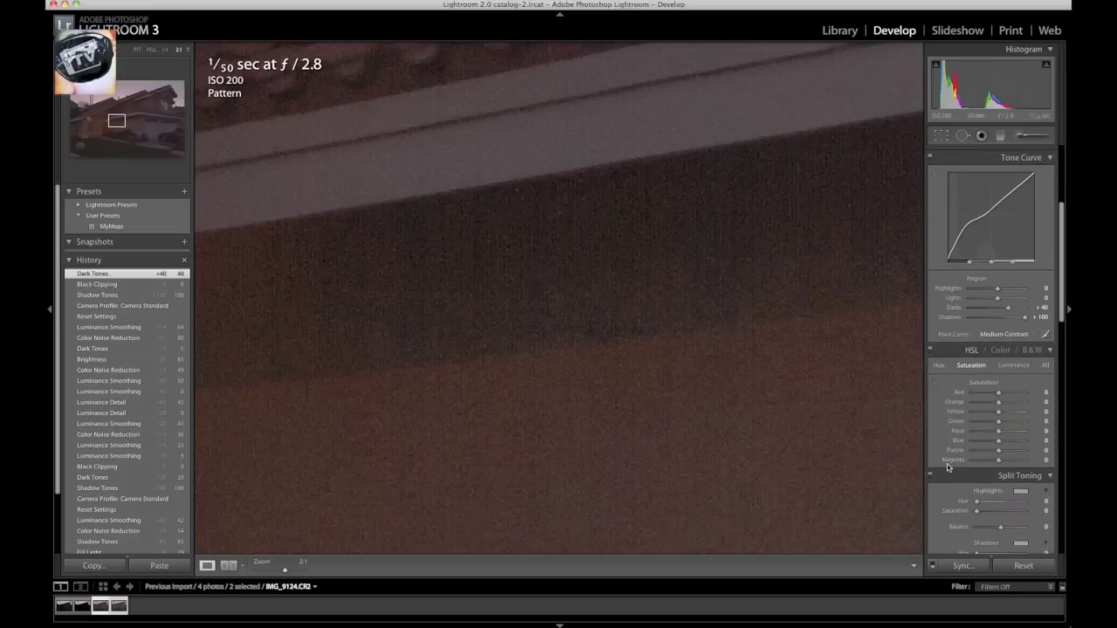
pyautogui.scroll(-4, 948, 467)
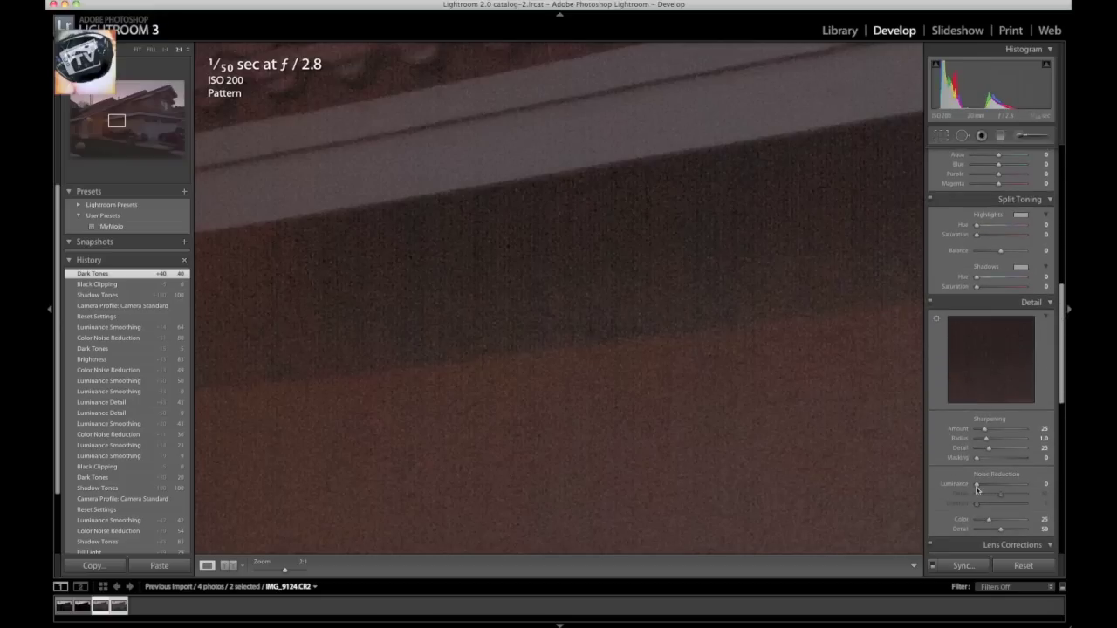
pyautogui.moveTo(977, 489); pyautogui.dragTo(984, 489)
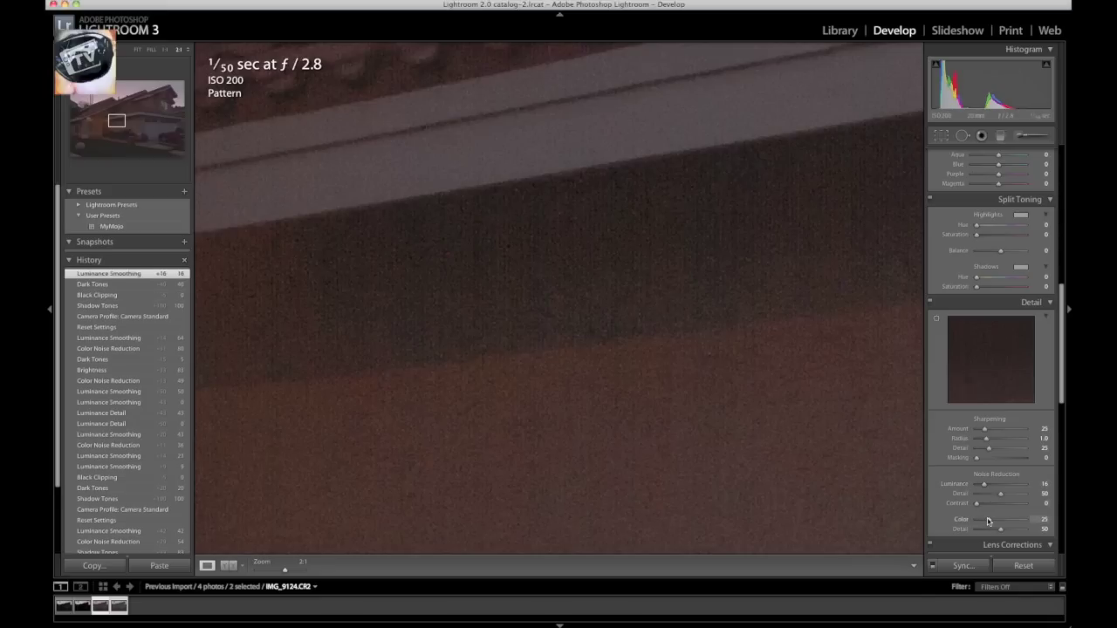
pyautogui.moveTo(988, 521); pyautogui.dragTo(991, 522)
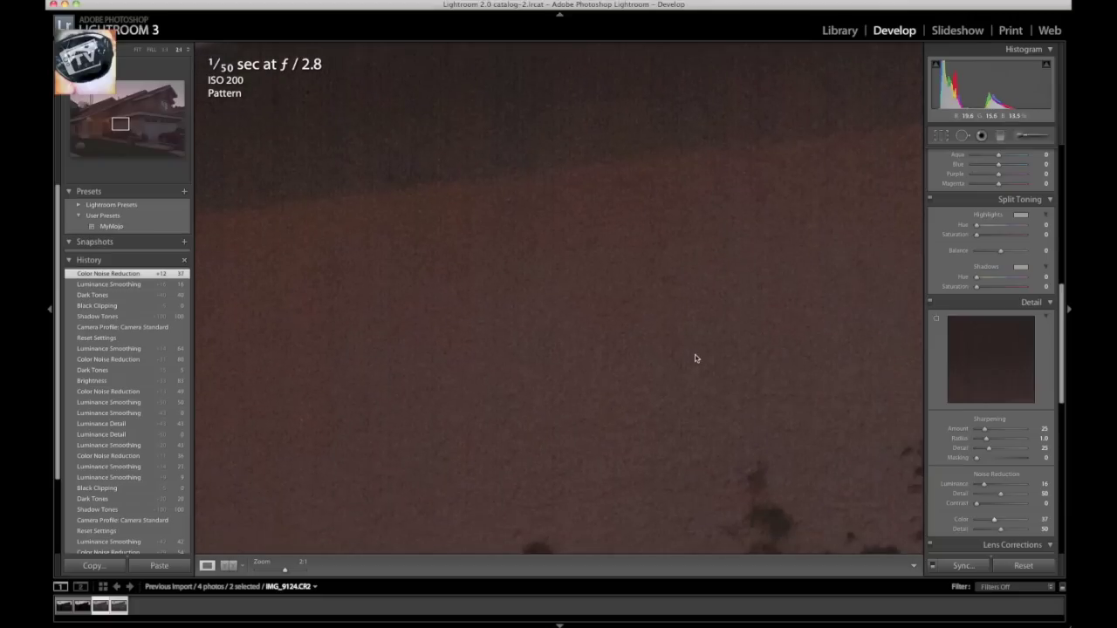
# Pan the 2:1 close-up across the trees, lamp and wall corner, then select the JPEG.
pyautogui.moveTo(696, 358); pyautogui.dragTo(319, 180)
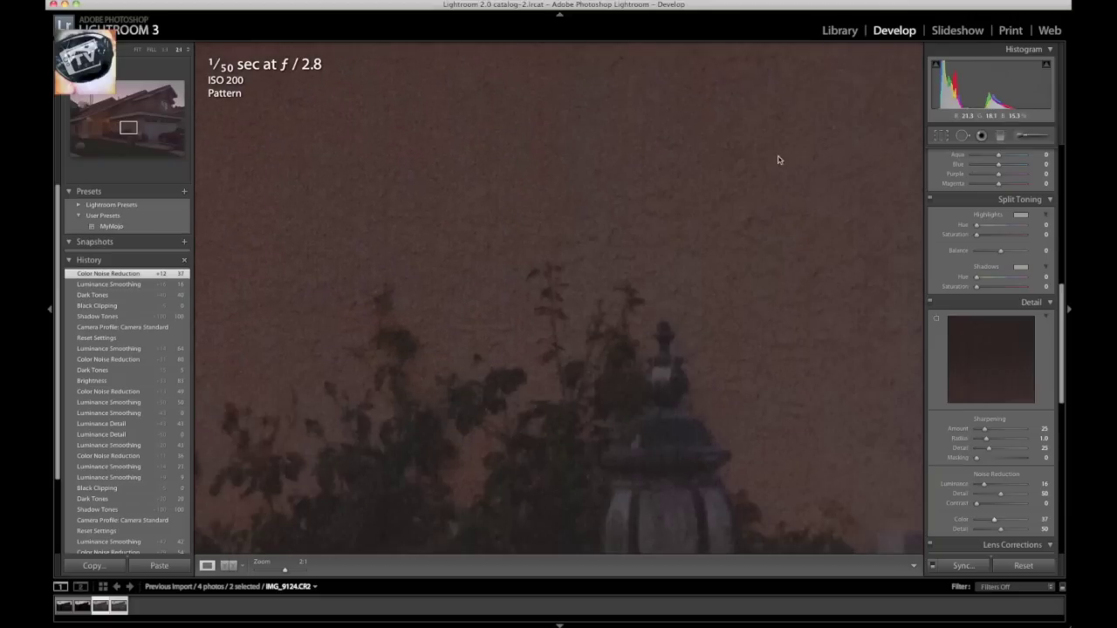
pyautogui.moveTo(780, 160); pyautogui.dragTo(429, 148)
pyautogui.moveTo(899, 179); pyautogui.dragTo(626, 175)
pyautogui.moveTo(785, 201); pyautogui.dragTo(452, 294)
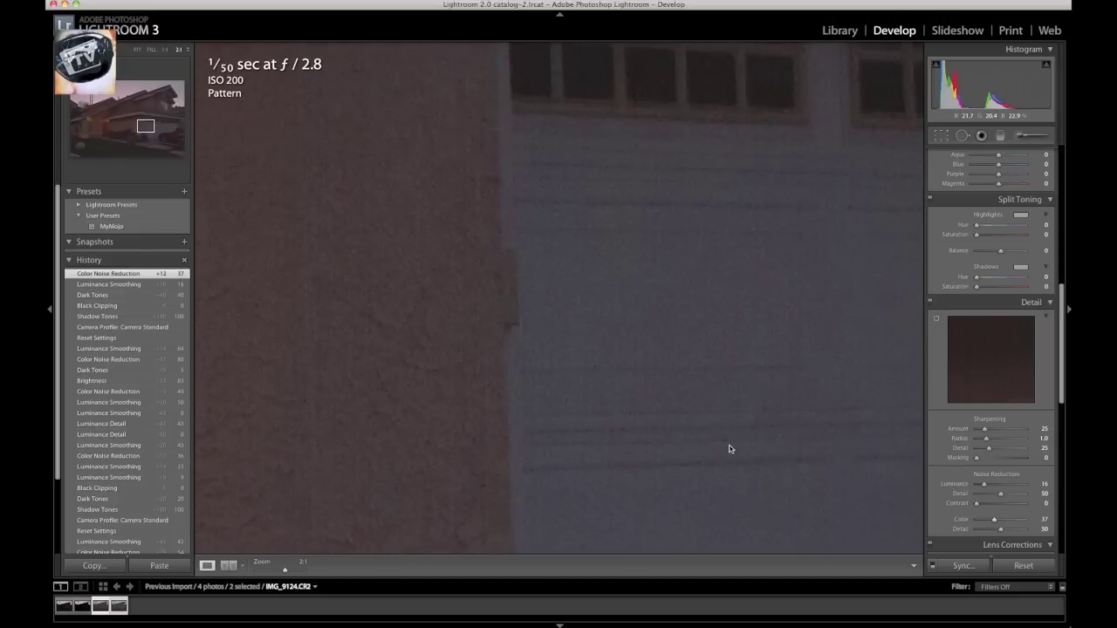
pyautogui.click(118, 586)
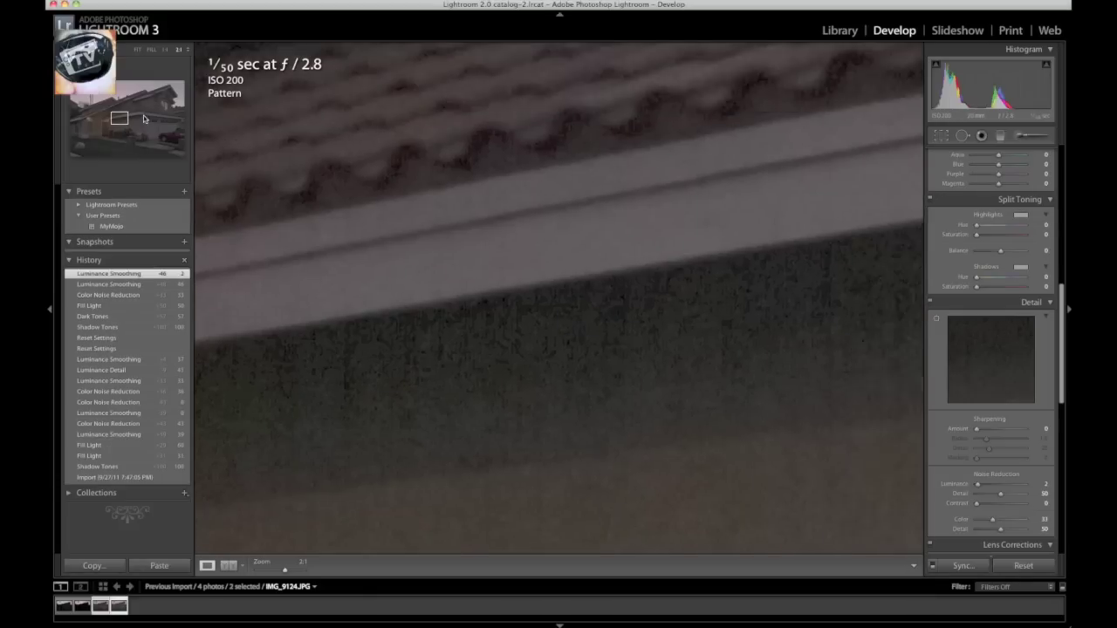
# Move the JPEG close-up to the house number and set its Color noise reduction to 0.
pyautogui.click(144, 118)
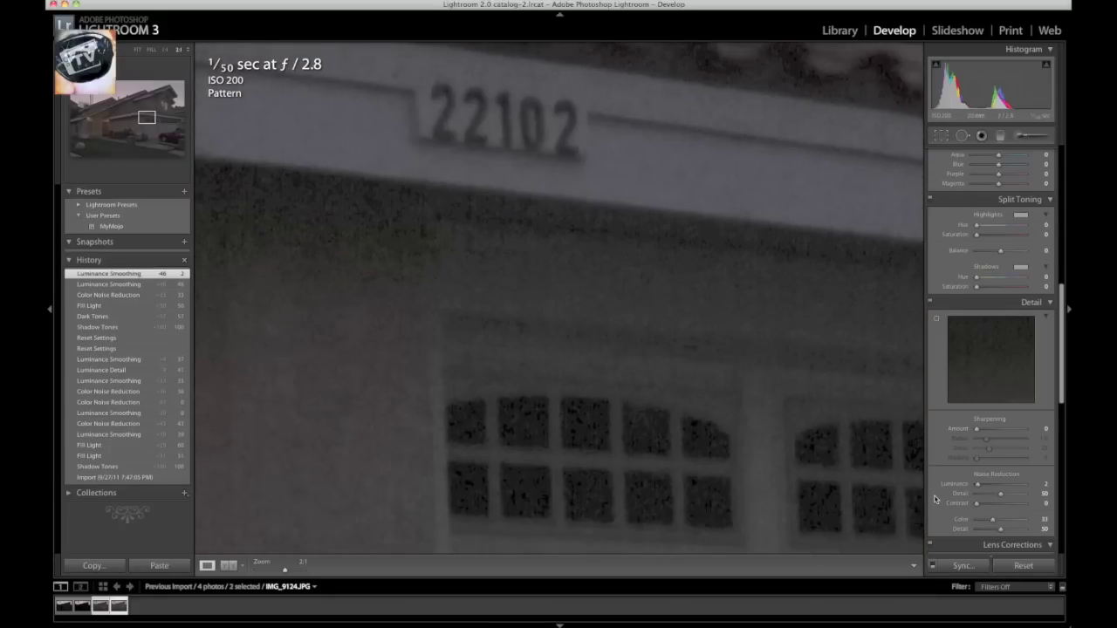
pyautogui.scroll(-3, 991, 500)
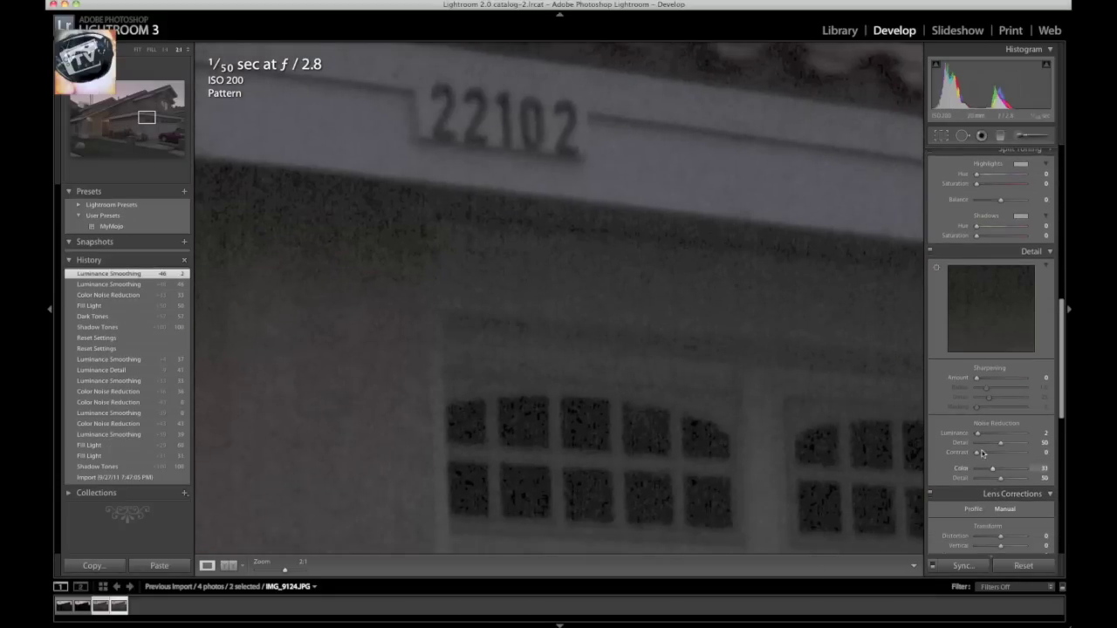
pyautogui.moveTo(984, 472); pyautogui.dragTo(949, 472)
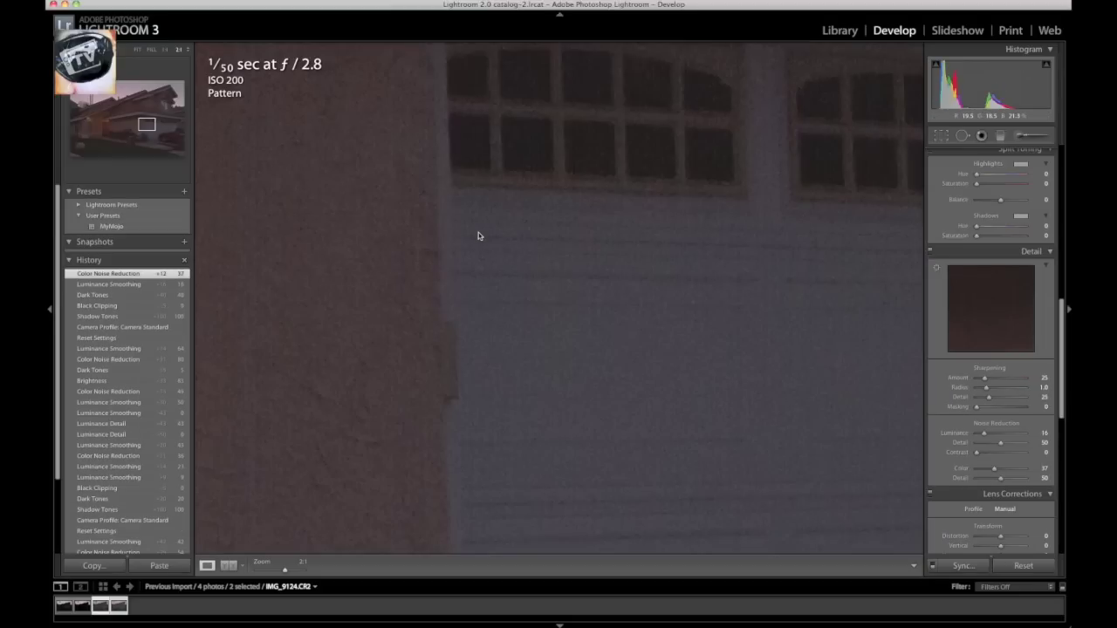
# Raise Brightness on IMG_9124.CR2 from +50 to +93 and view the whole photo.
pyautogui.press('super+minus')
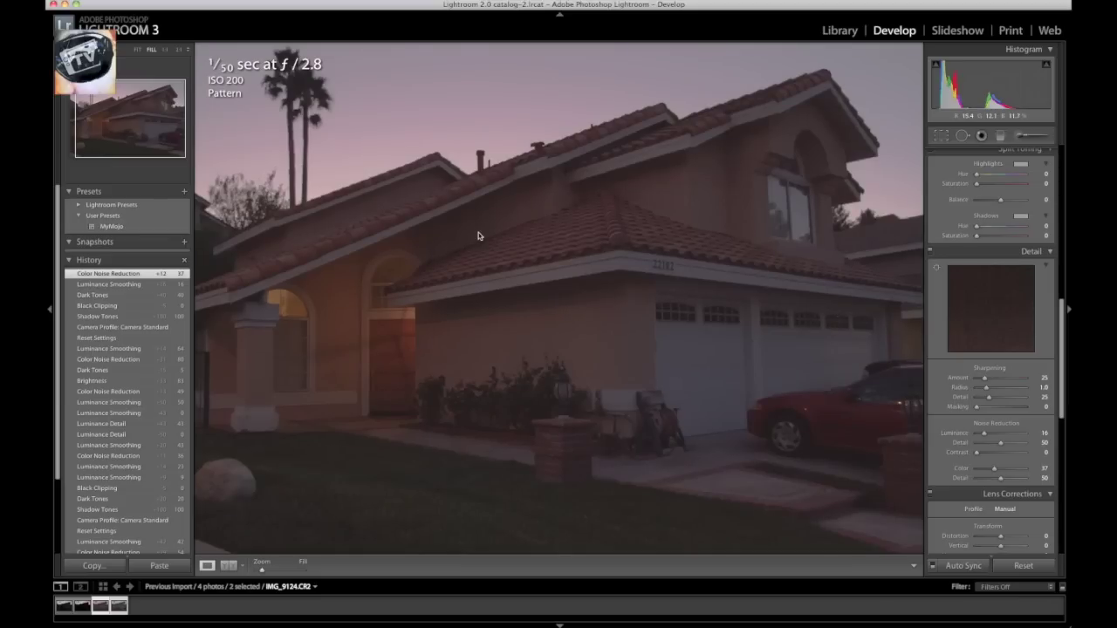
pyautogui.press('super+minus')
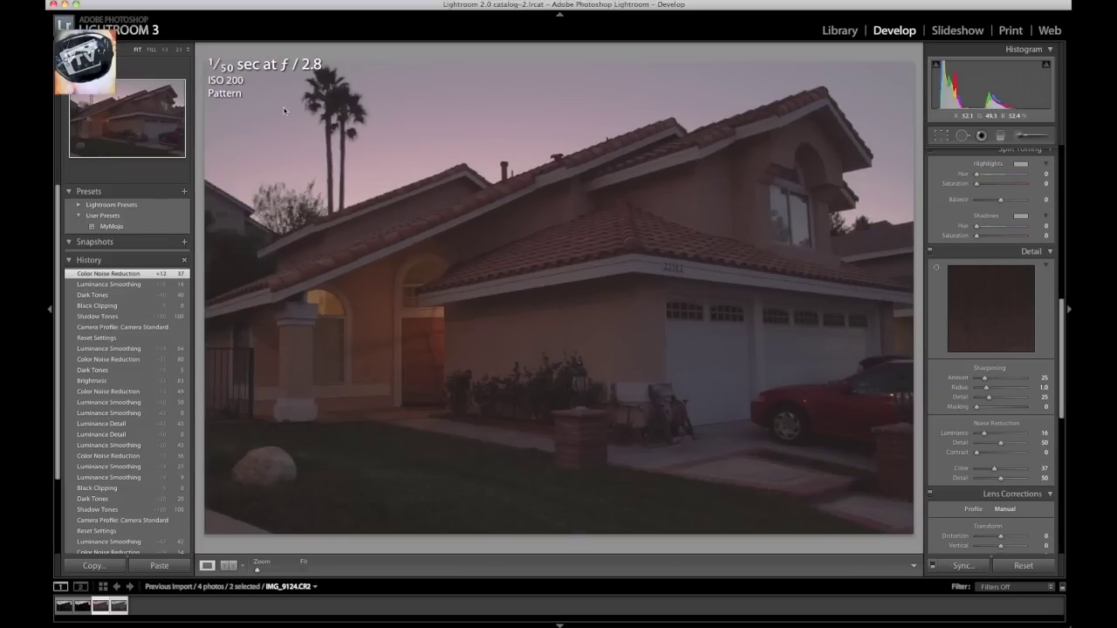
pyautogui.press('super+equal')
pyautogui.scroll(-5, 930, 260)
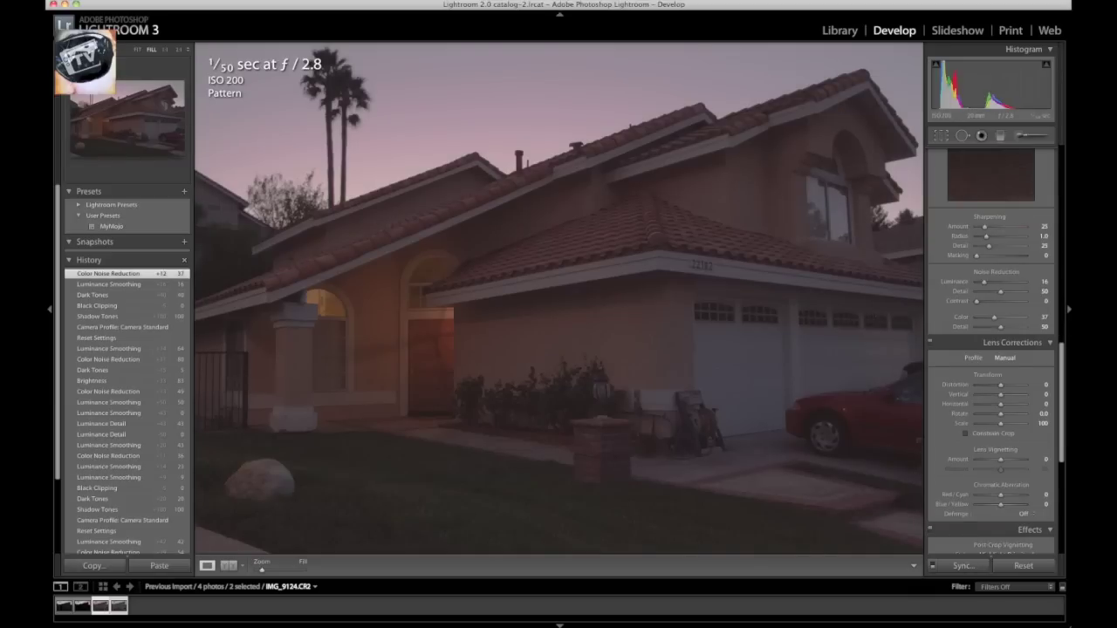
pyautogui.scroll(10, 959, 204)
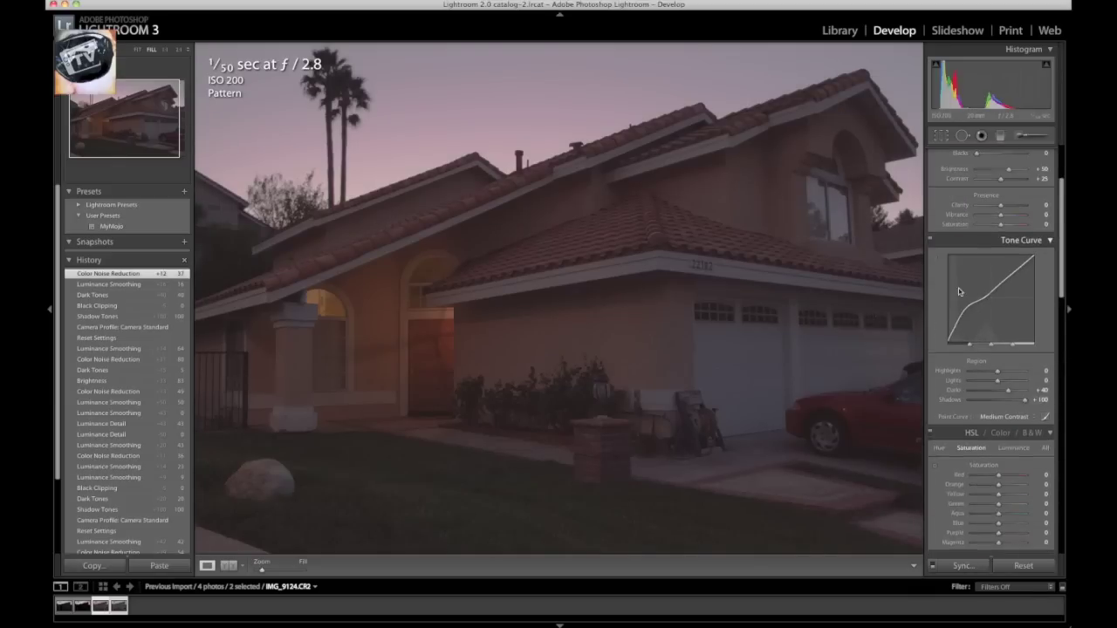
pyautogui.scroll(3, 958, 354)
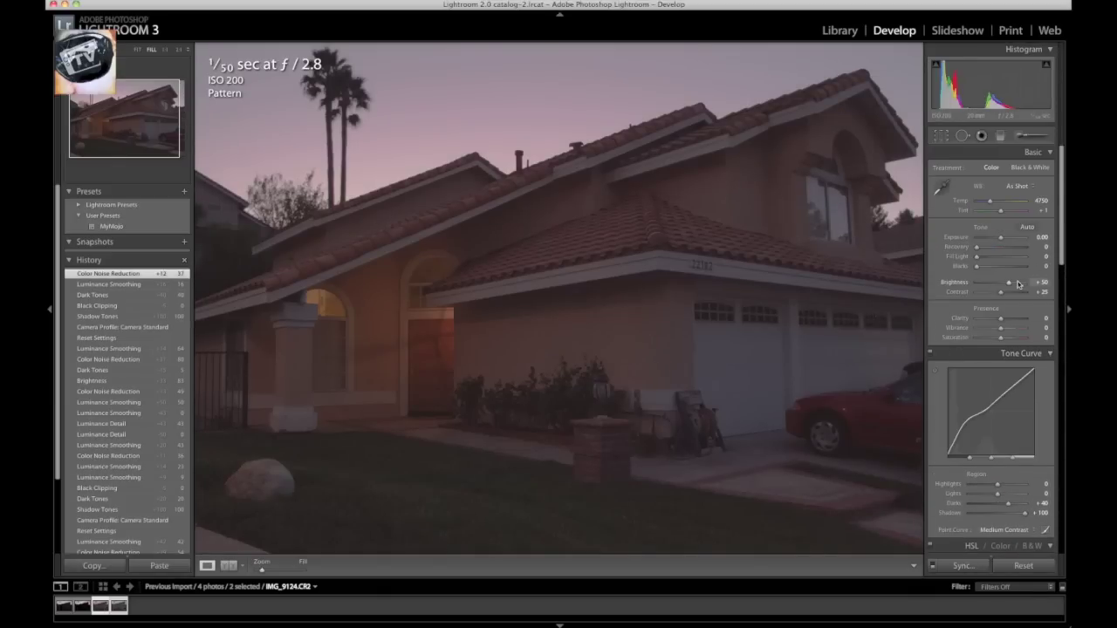
pyautogui.moveTo(1011, 285); pyautogui.dragTo(1018, 288)
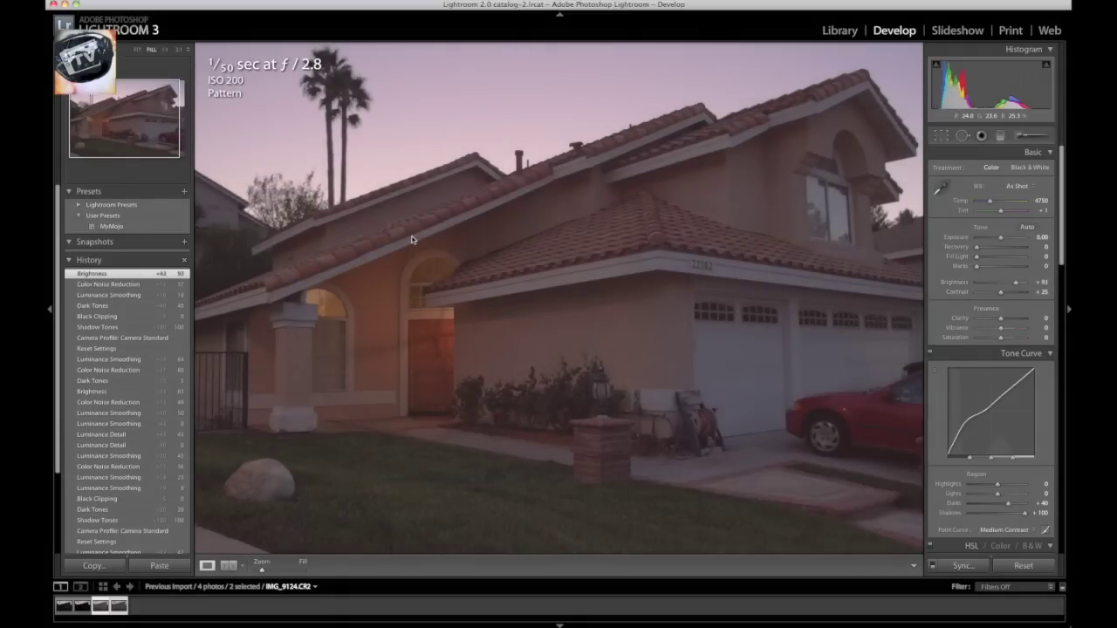
pyautogui.press('super+minus')
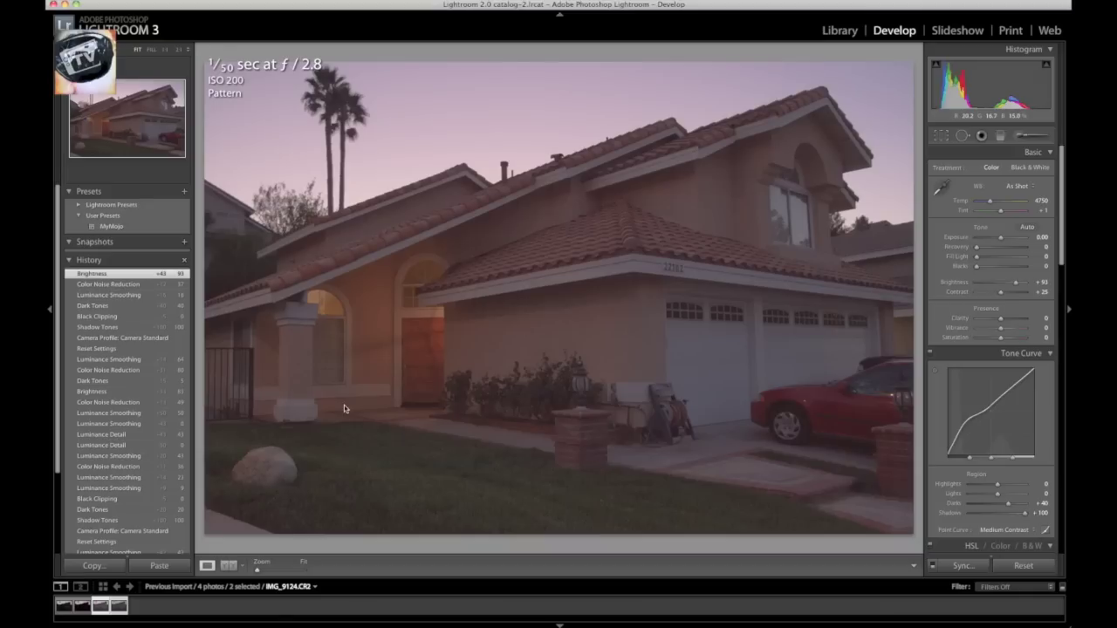
pyautogui.click(835, 30)
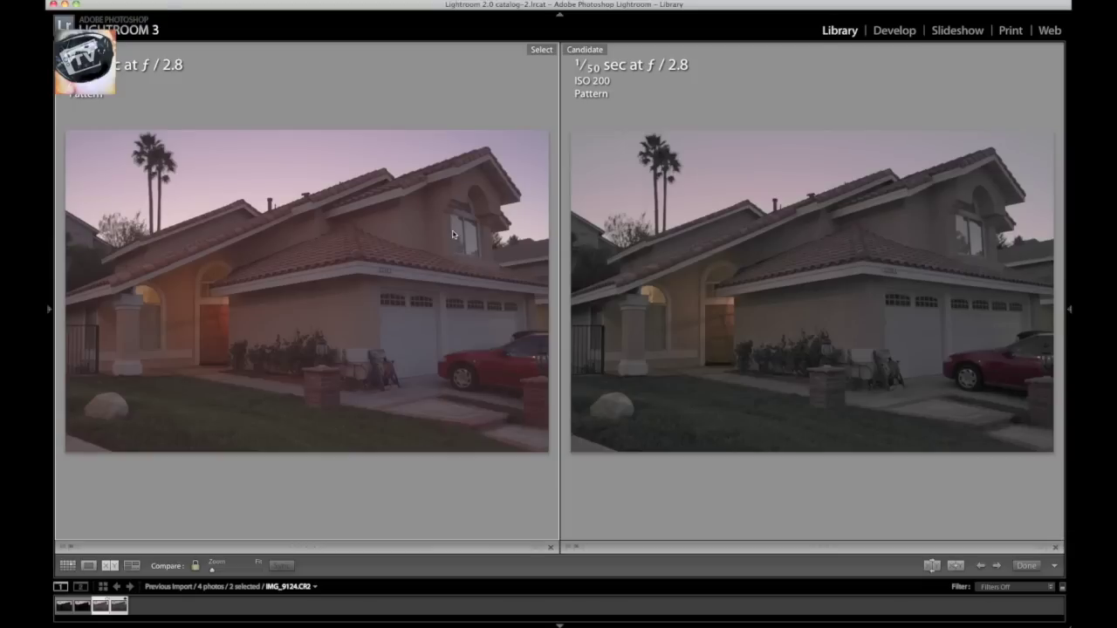